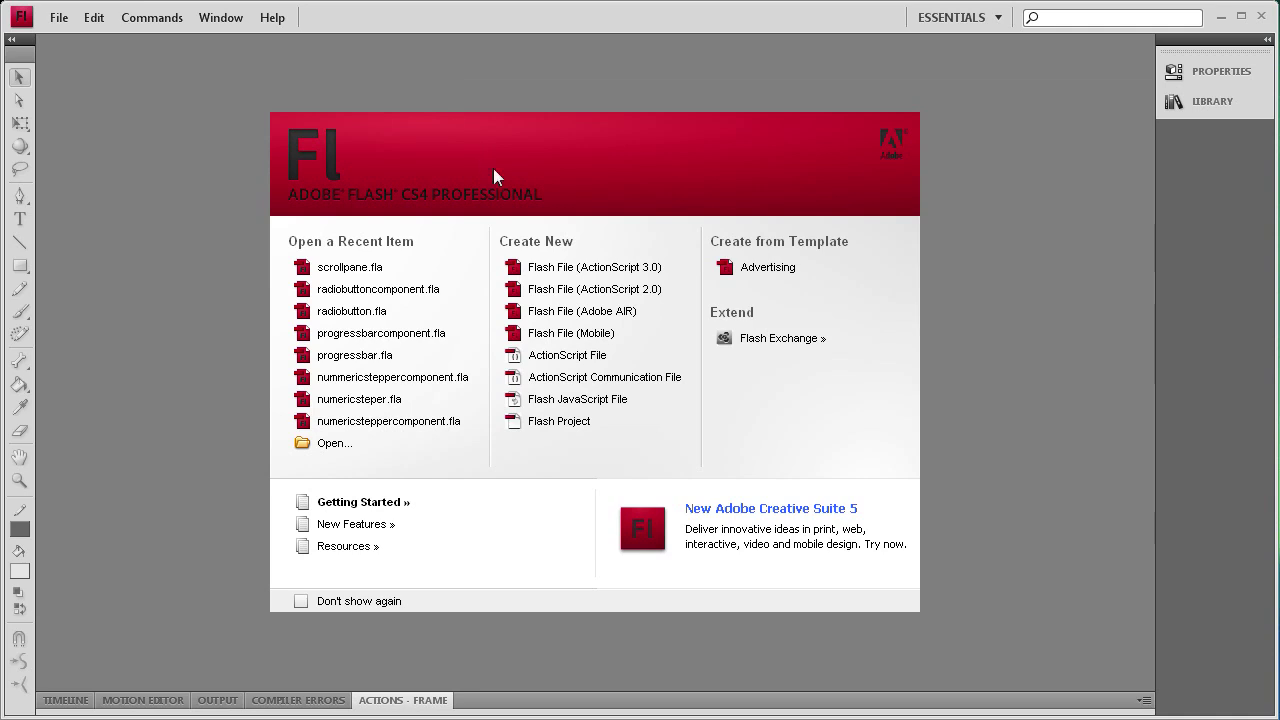
- Create a new ActionScript 3.0 file and drag a ScrollPane component onto the stage
{"action": "left_click", "coordinate": [586, 270]}
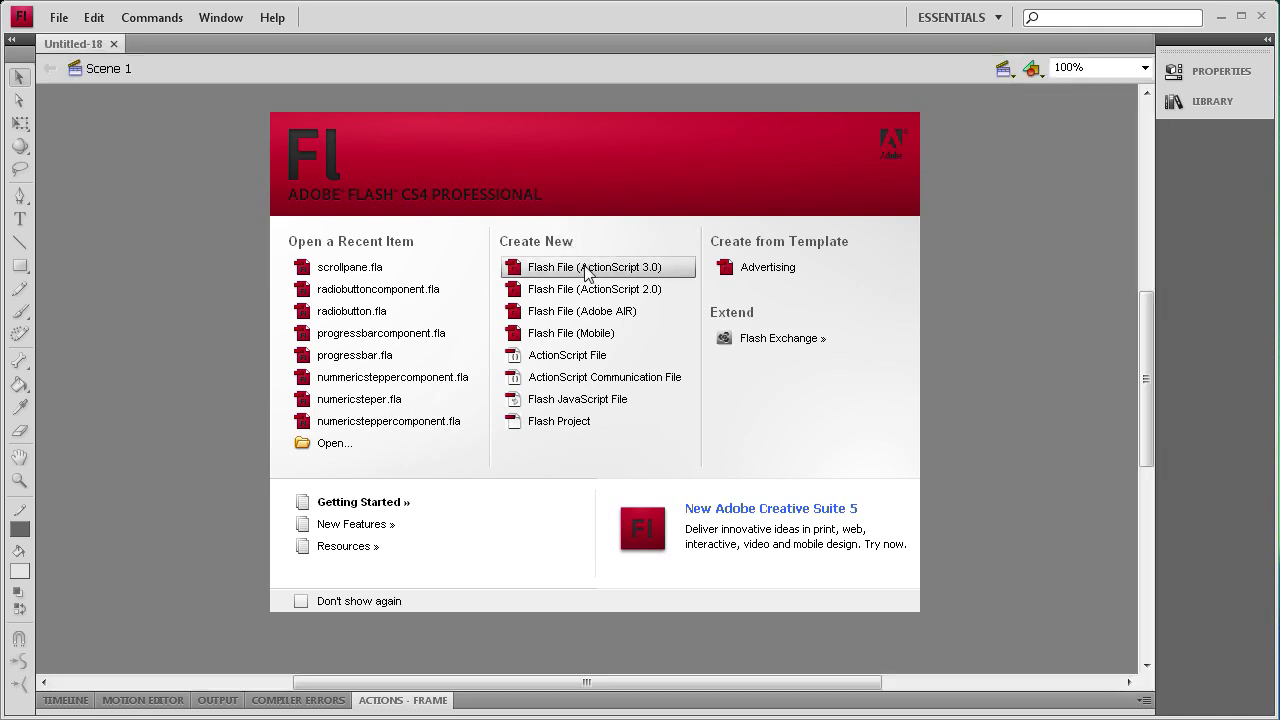
{"action": "left_click", "coordinate": [497, 16]}
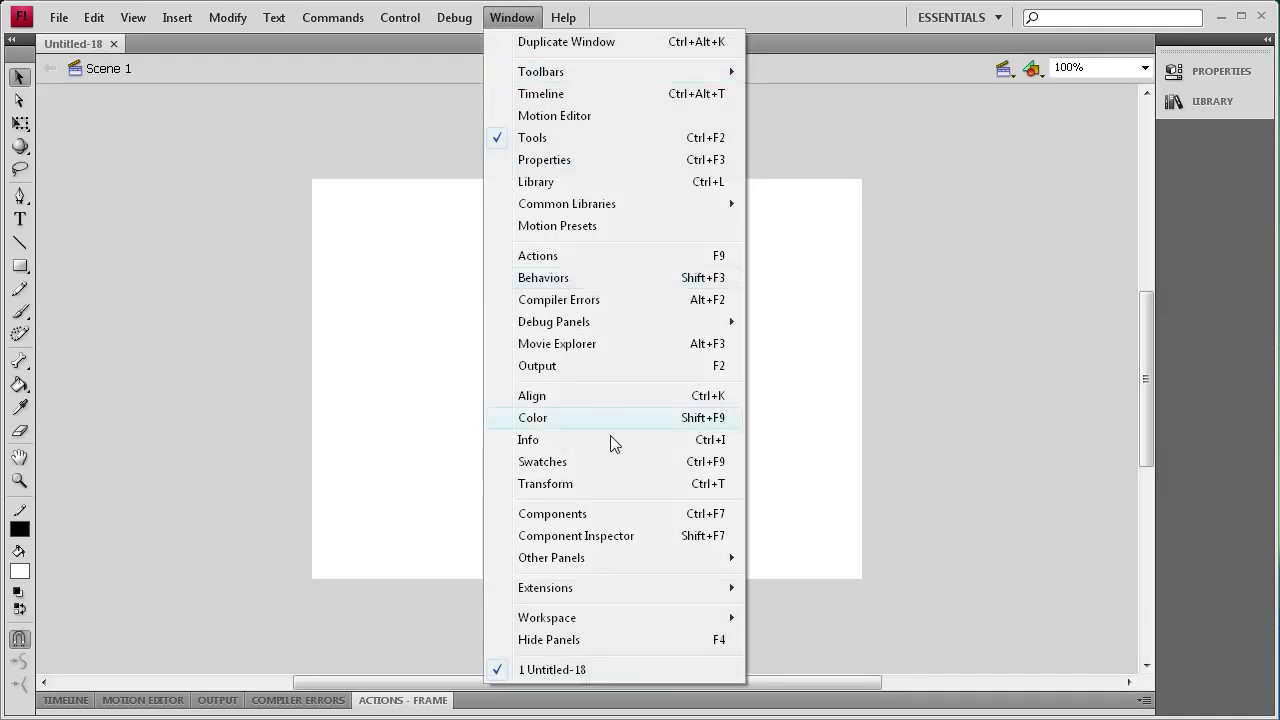
{"action": "left_click", "coordinate": [622, 512]}
{"action": "left_click_drag", "start_coordinate": [1040, 454], "coordinate": [380, 243]}
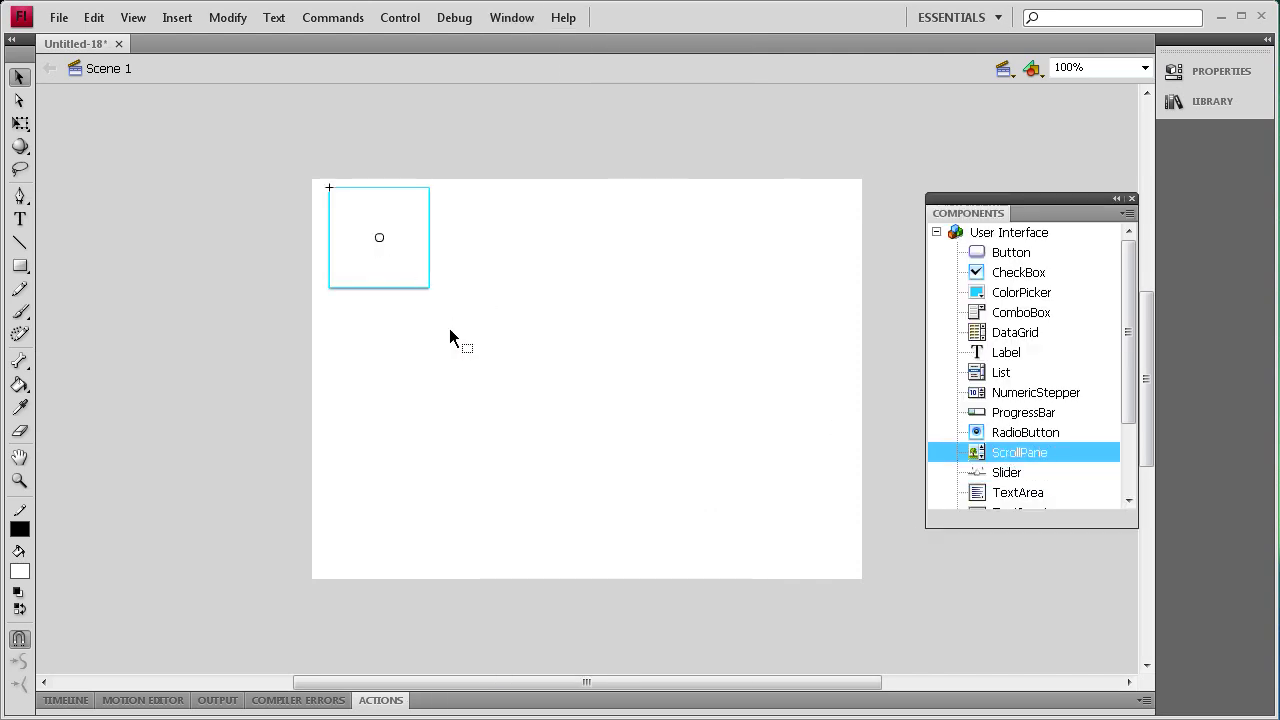
- Name the ScrollPane instance spane, size it 500 by 360, and nudge it into place
{"action": "left_click", "coordinate": [1212, 71]}
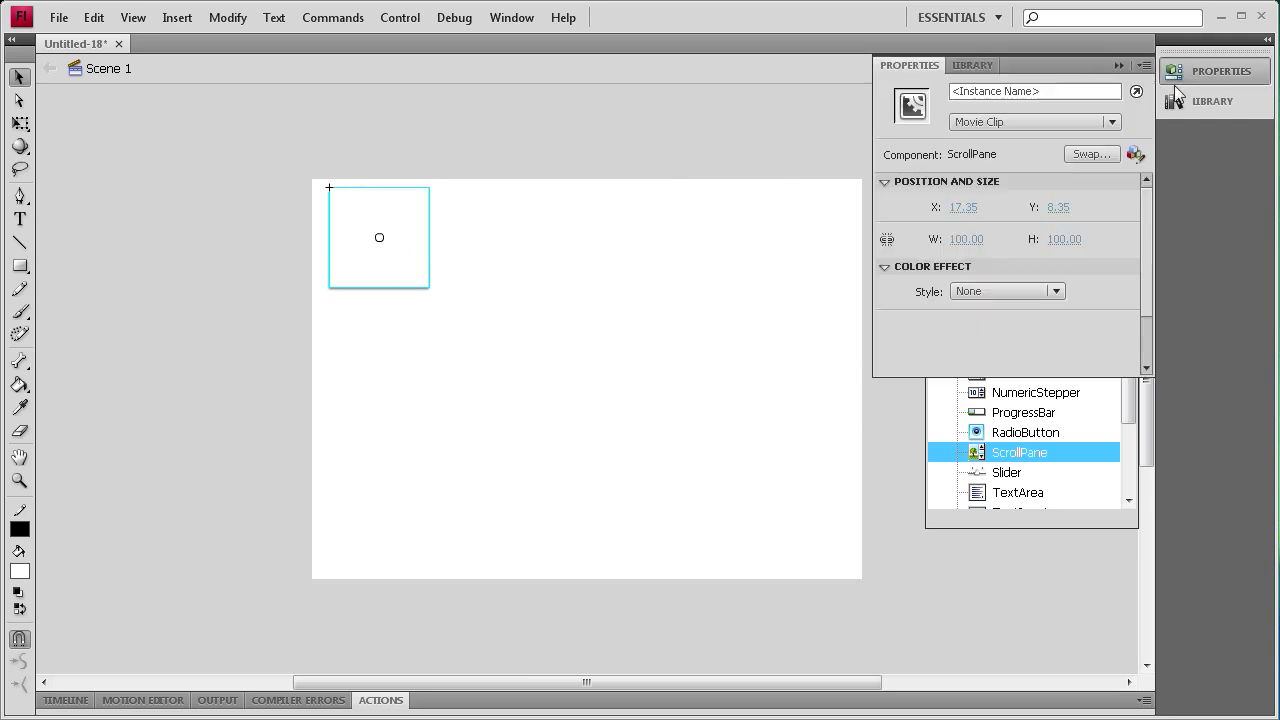
{"action": "left_click", "coordinate": [1011, 90]}
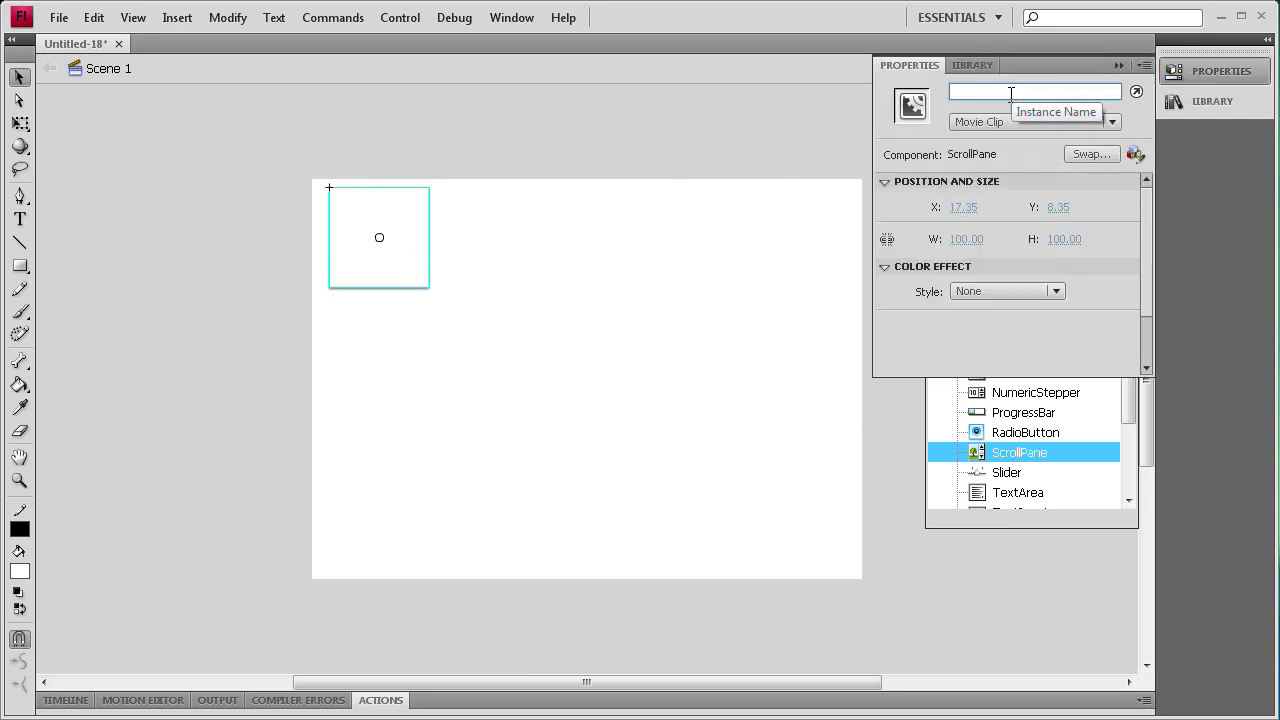
{"action": "type", "text": "spane"}
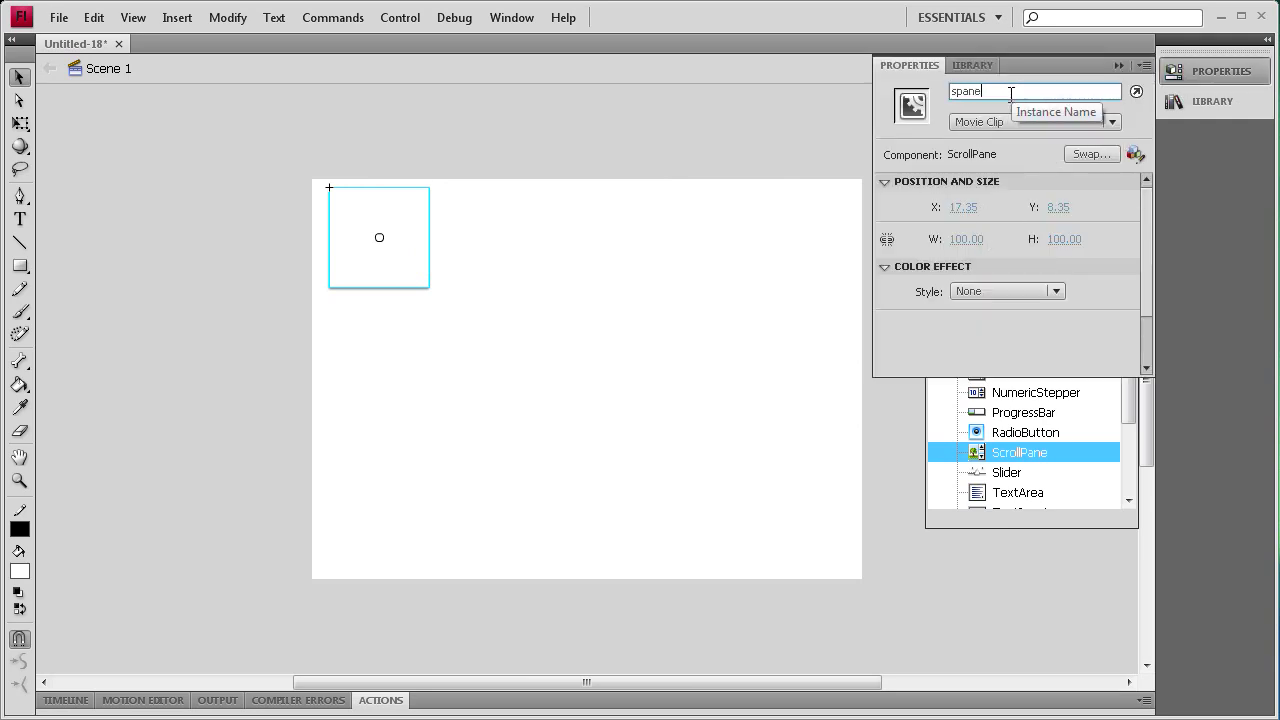
{"action": "left_click", "coordinate": [978, 239]}
{"action": "type", "text": "500"}
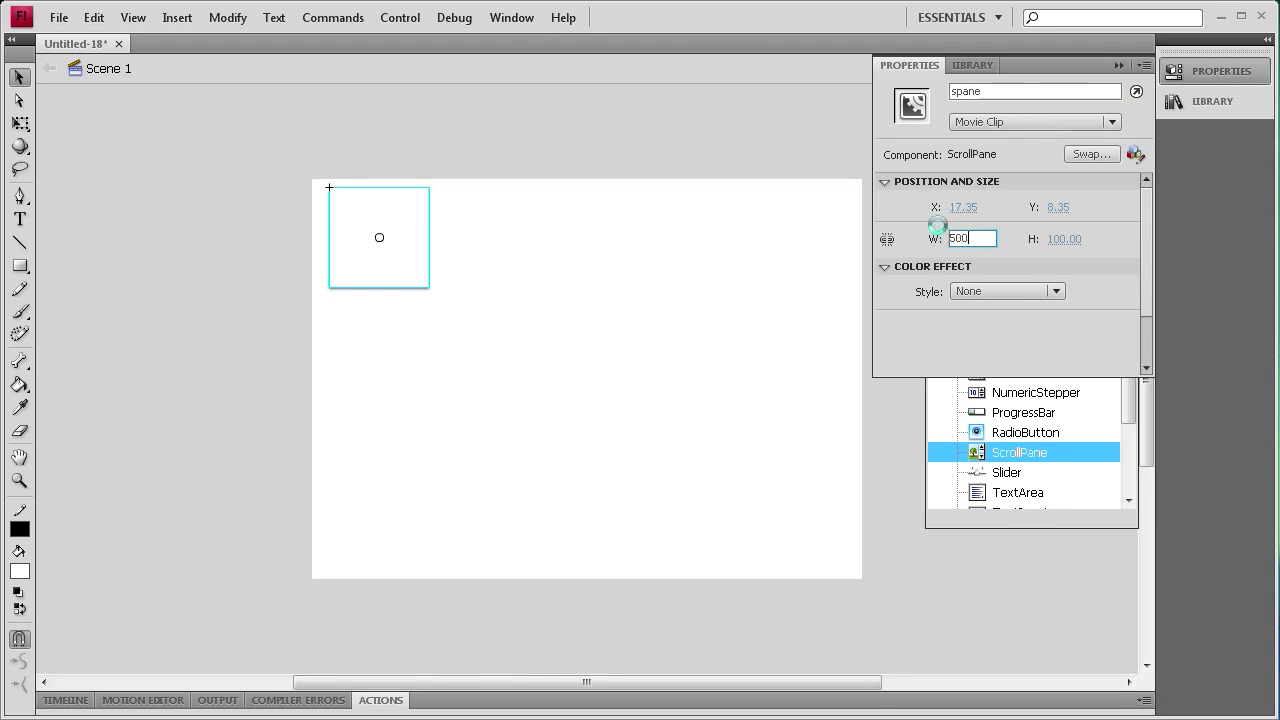
{"action": "left_click", "coordinate": [1062, 238]}
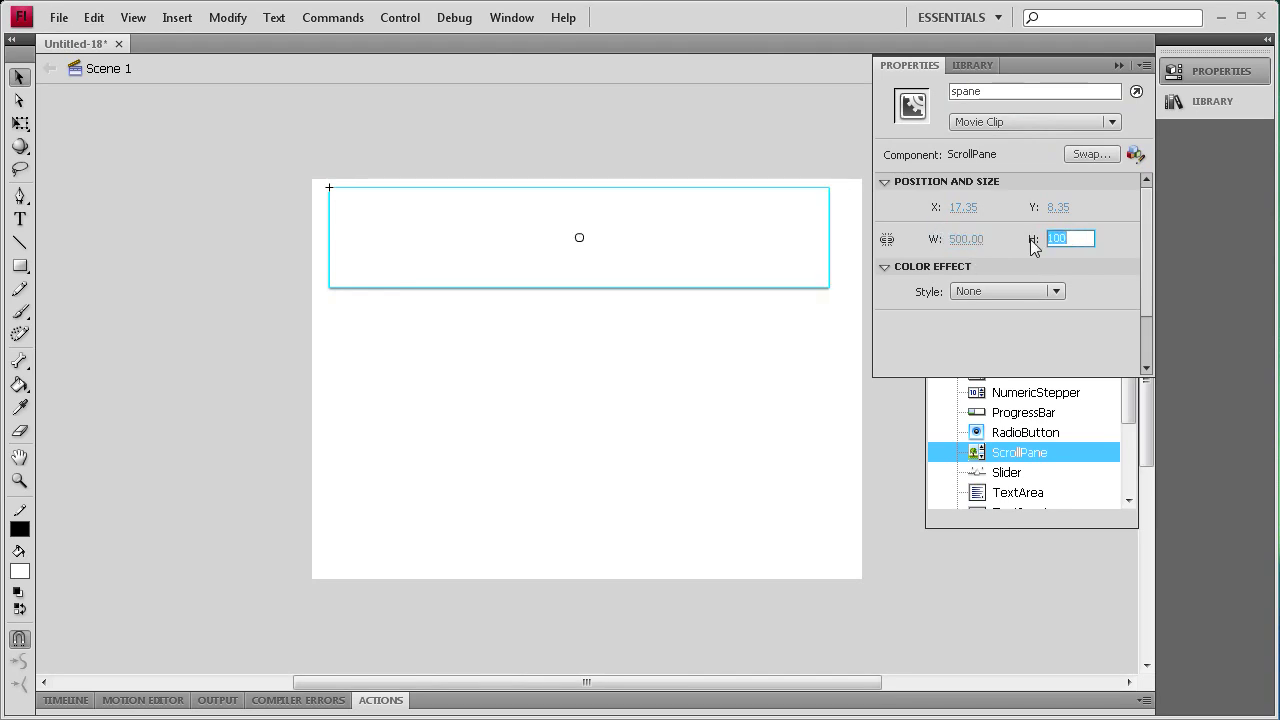
{"action": "type", "text": "360"}
{"action": "key", "text": "Return"}
{"action": "left_click", "coordinate": [482, 255]}
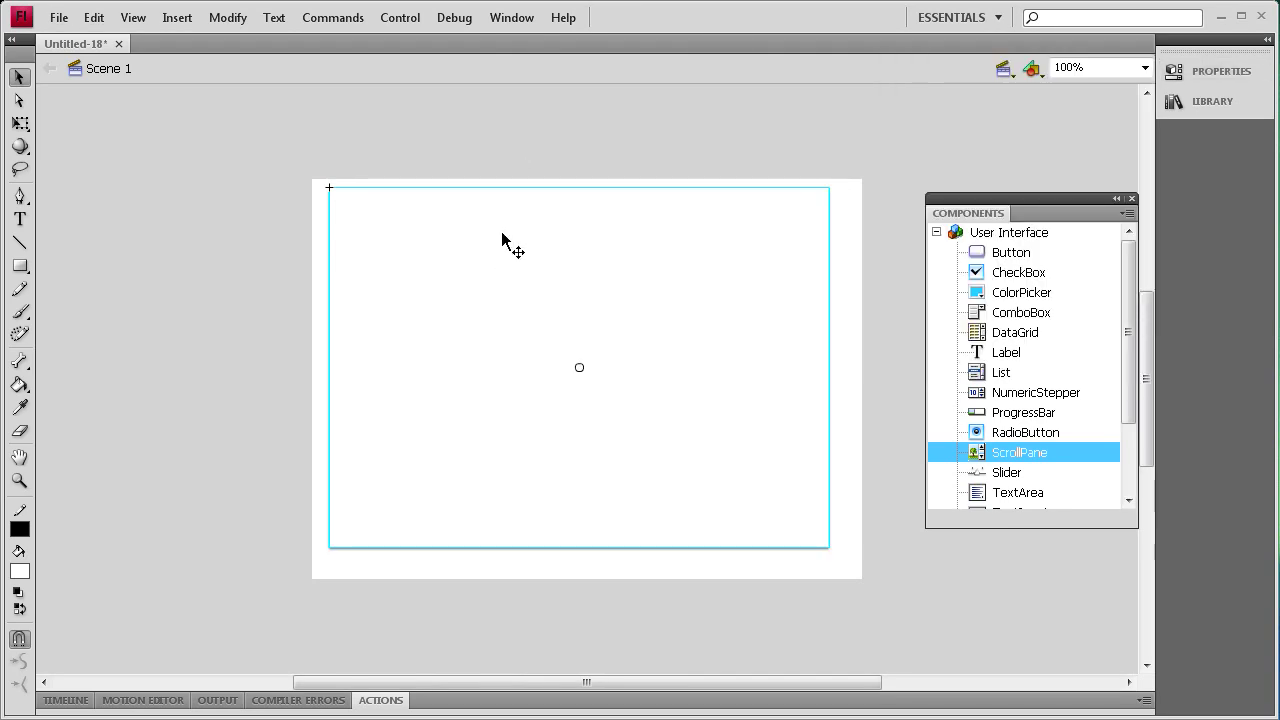
{"action": "left_click_drag", "start_coordinate": [502, 234], "coordinate": [508, 249]}
{"action": "left_click", "coordinate": [699, 140]}
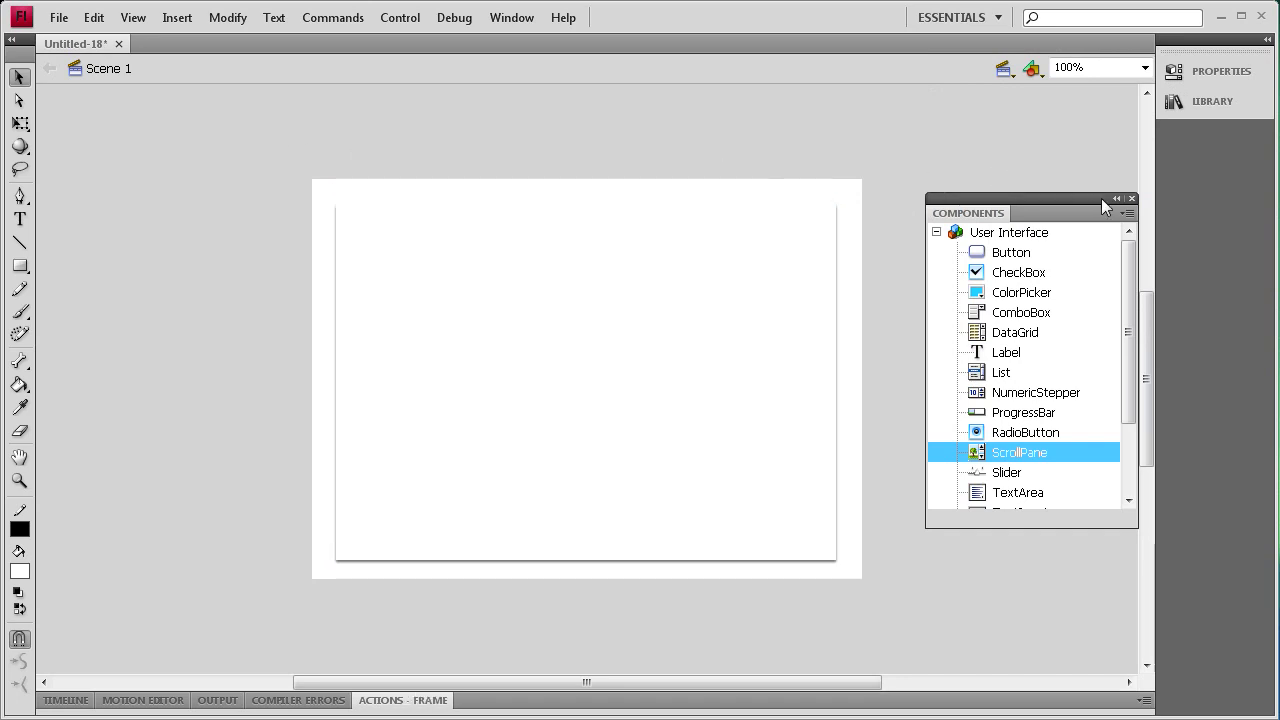
- Close the Components panel and set the view zoom to 50%
{"action": "left_click", "coordinate": [1130, 197]}
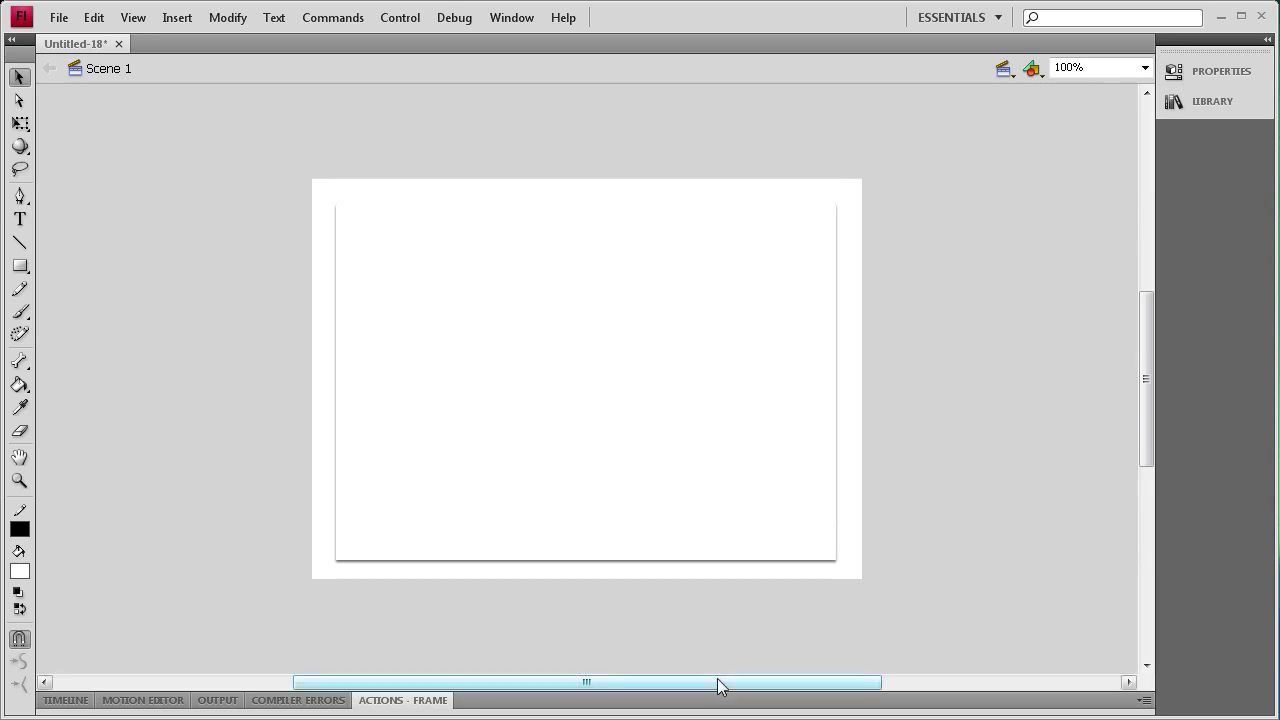
{"action": "left_click_drag", "start_coordinate": [576, 686], "coordinate": [750, 698]}
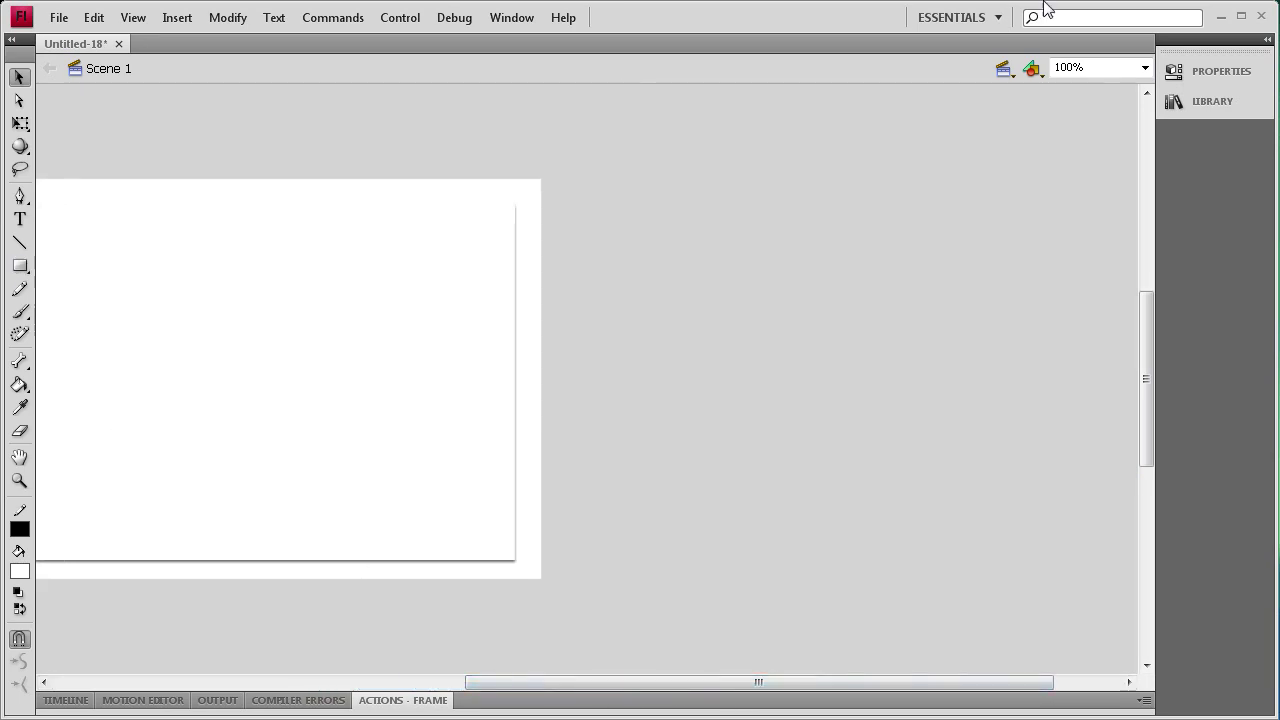
{"action": "left_click", "coordinate": [1071, 66]}
{"action": "type", "text": "50%"}
{"action": "key", "text": "Return"}
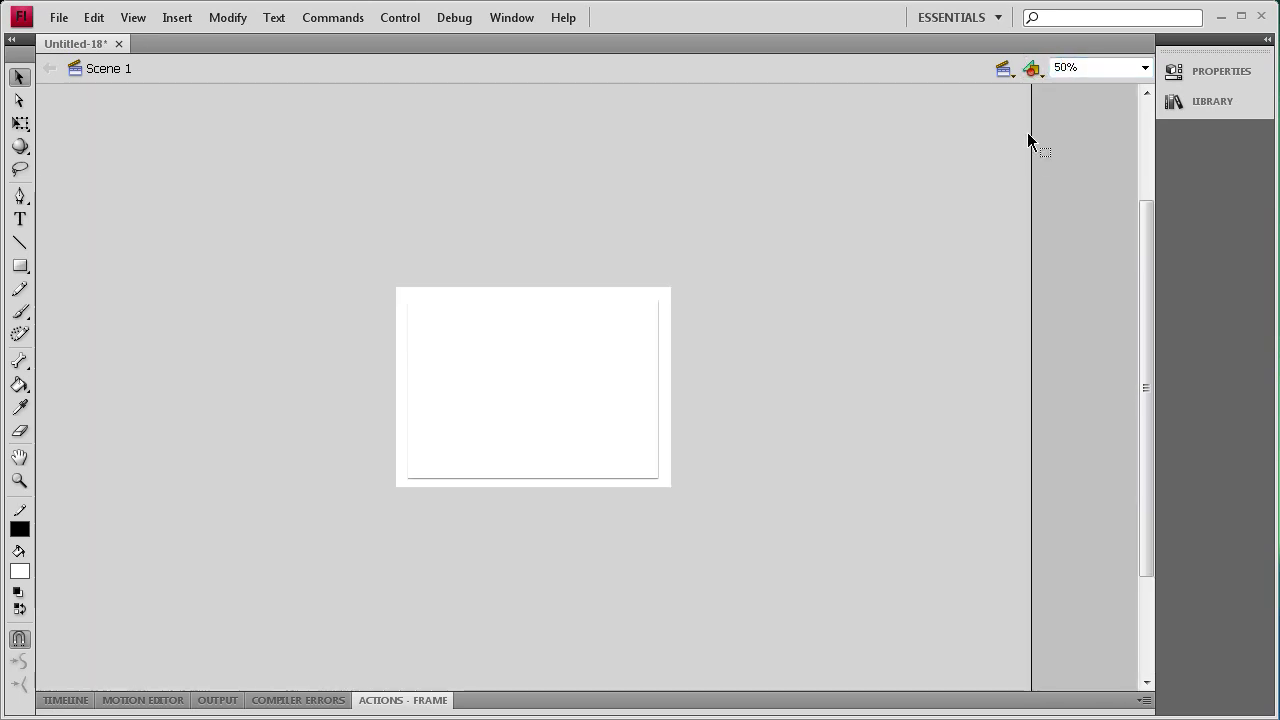
- Draw a tall rectangle to the right of the stage
{"action": "left_click", "coordinate": [20, 265]}
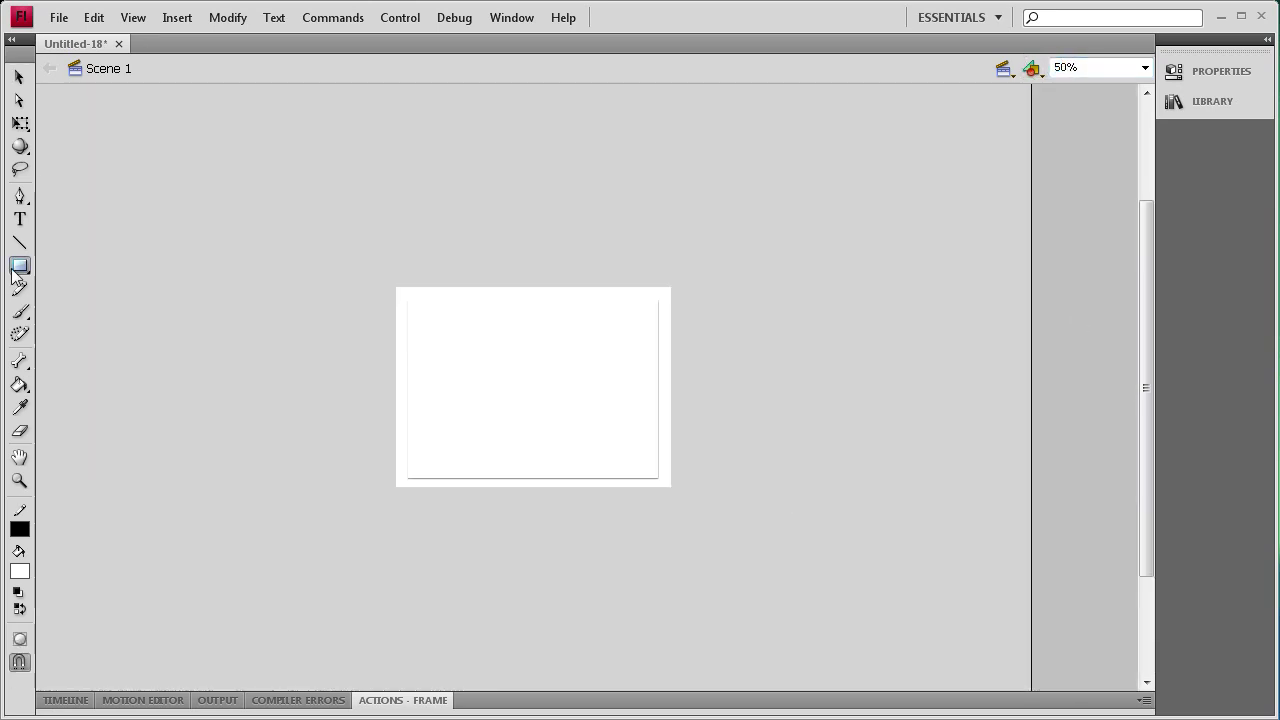
{"action": "left_click_drag", "start_coordinate": [751, 289], "coordinate": [1000, 658]}
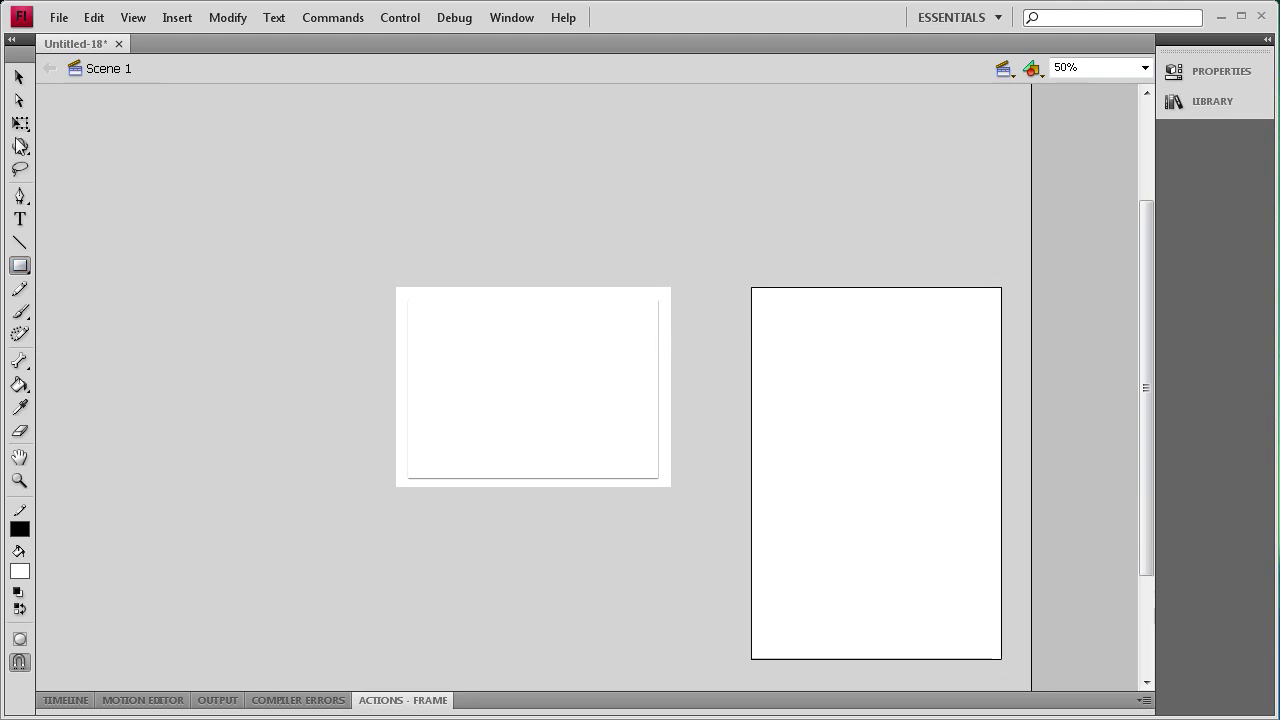
{"action": "left_click", "coordinate": [18, 77]}
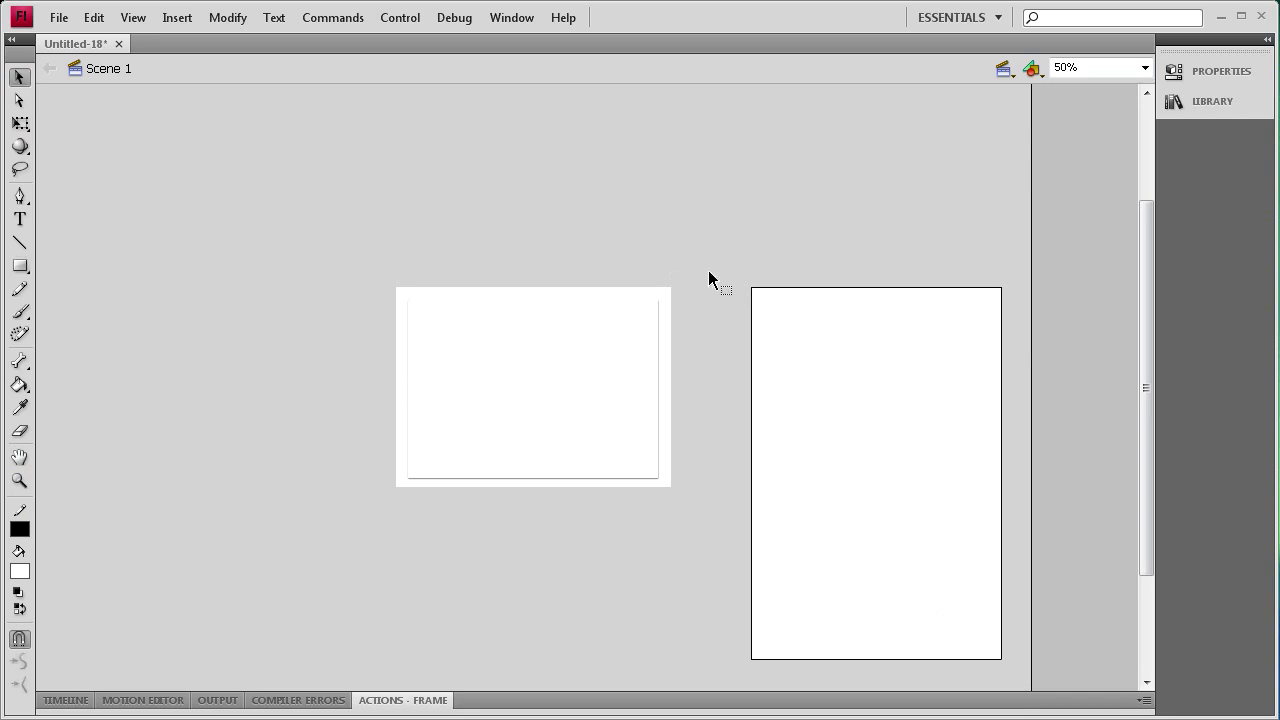
- Fill the rectangle with black, set its width to 500, and move it up beside the stage
{"action": "left_click_drag", "start_coordinate": [692, 234], "coordinate": [1027, 690]}
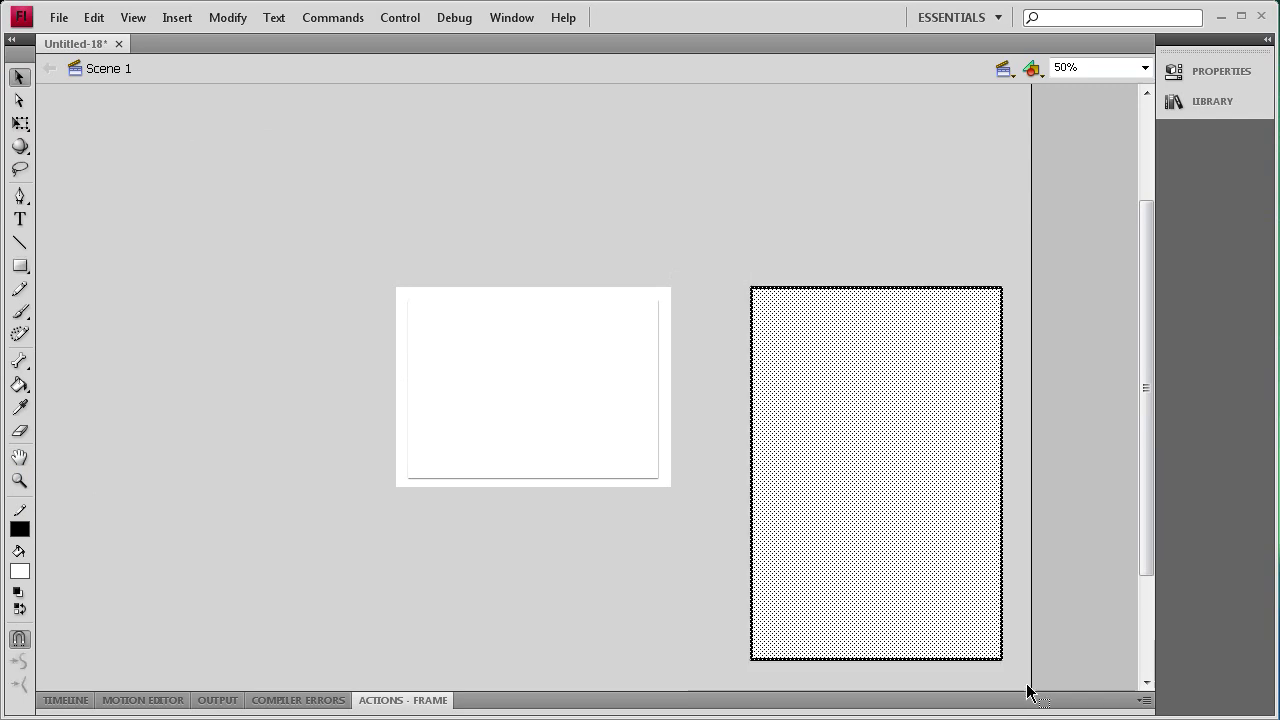
{"action": "left_click", "coordinate": [1206, 74]}
{"action": "left_click", "coordinate": [1091, 256]}
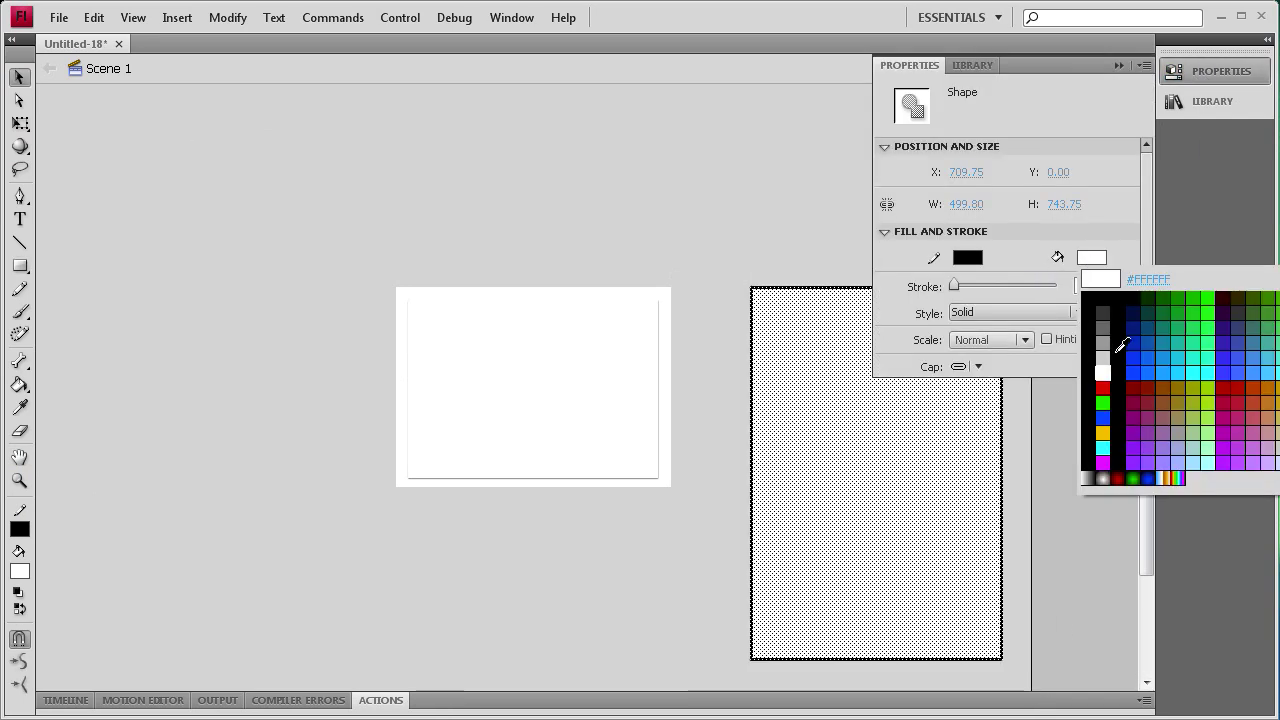
{"action": "left_click", "coordinate": [1118, 342]}
{"action": "left_click", "coordinate": [979, 205]}
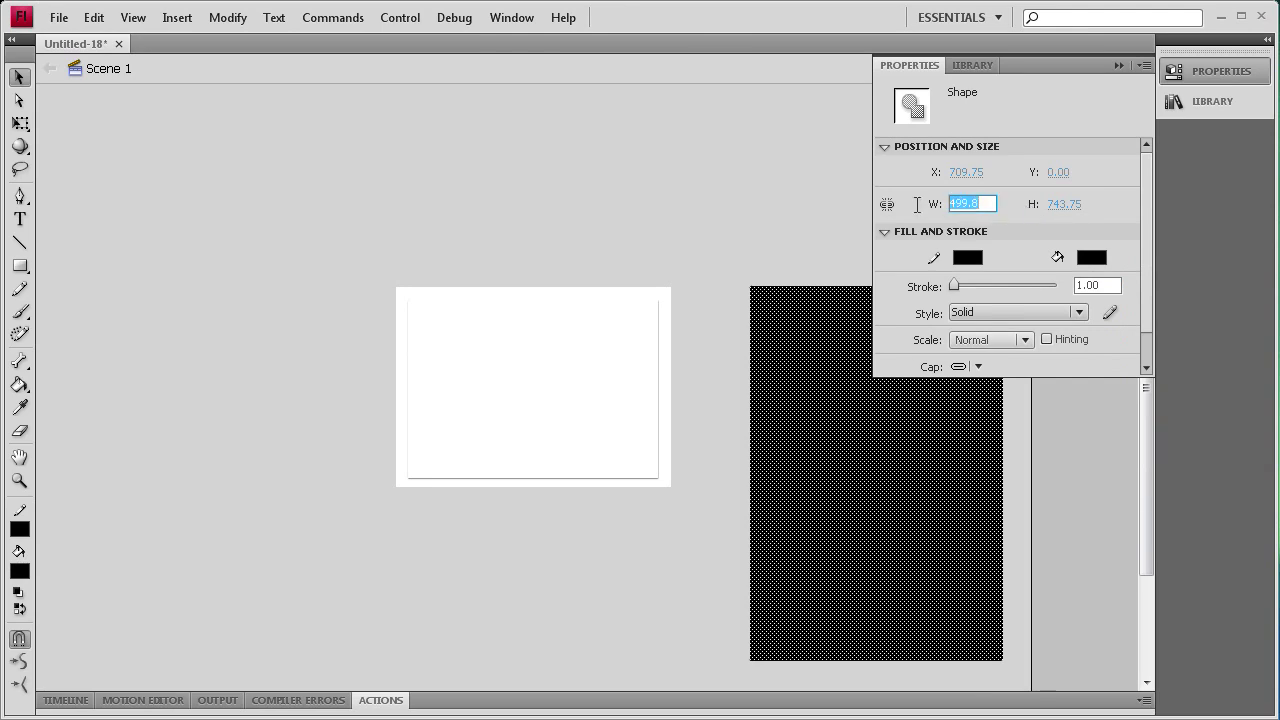
{"action": "type", "text": "500"}
{"action": "key", "text": "Return"}
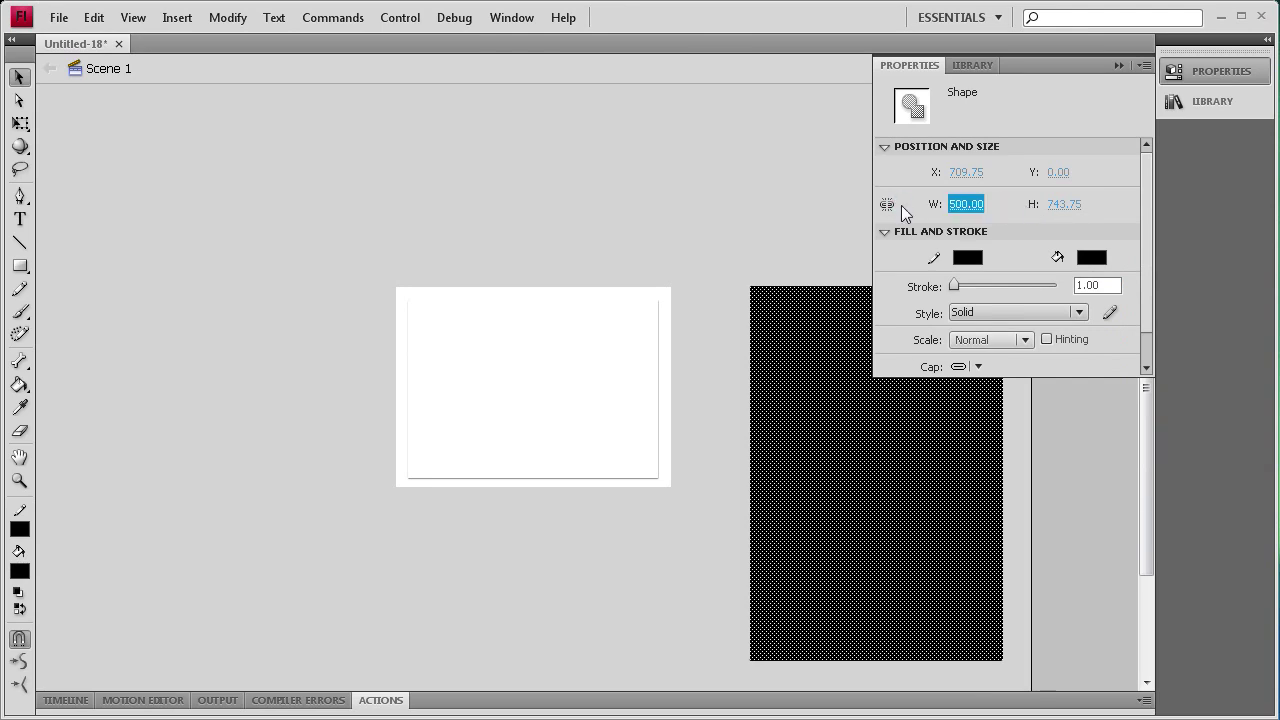
{"action": "left_click", "coordinate": [1133, 63]}
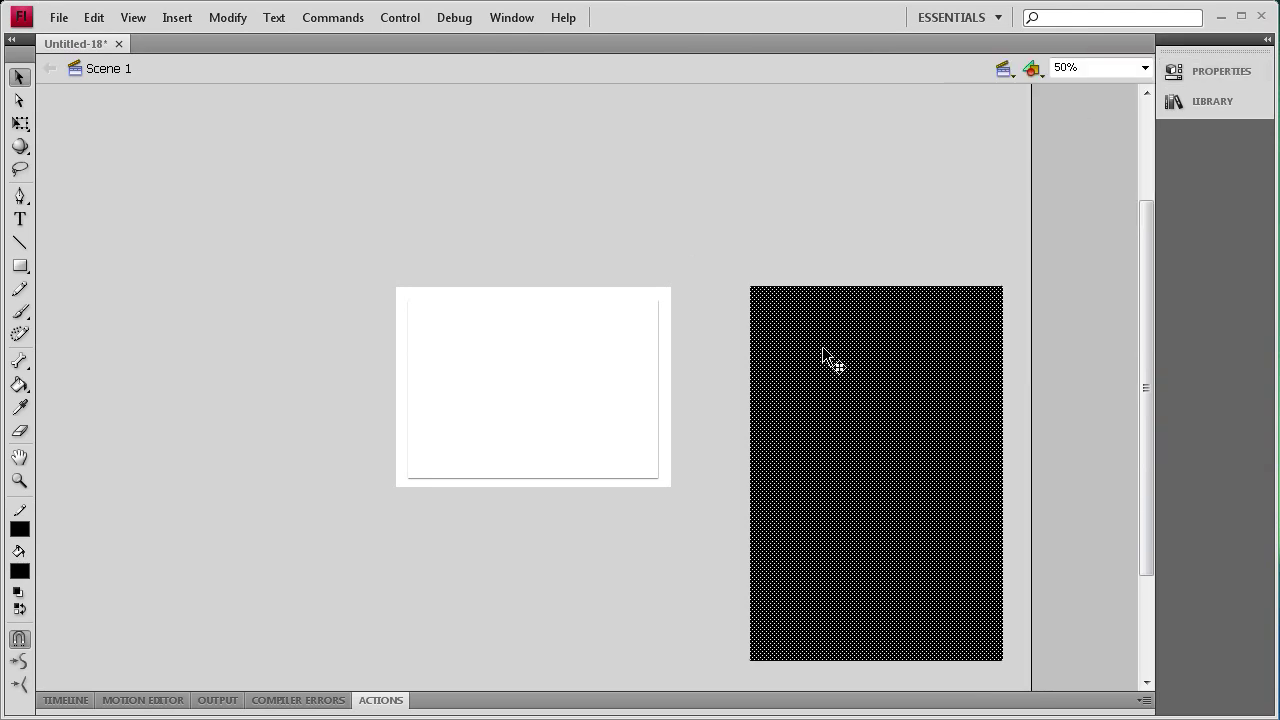
{"action": "left_click_drag", "start_coordinate": [845, 423], "coordinate": [753, 298]}
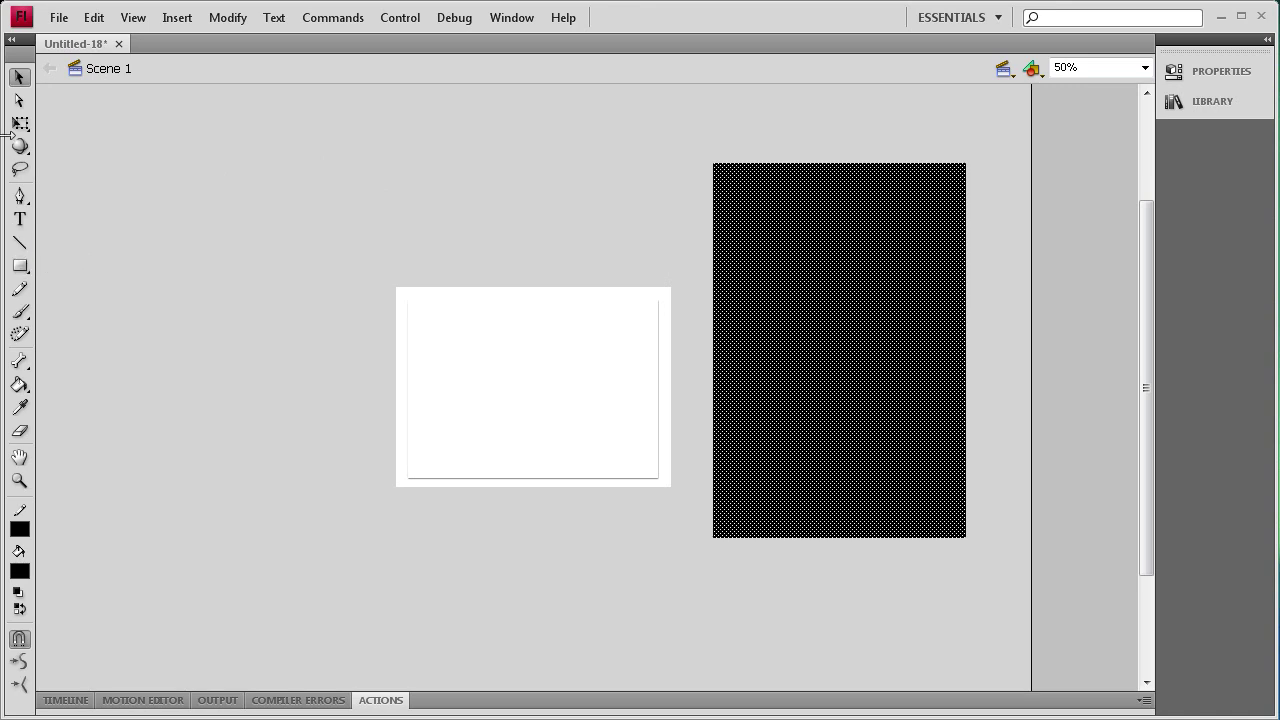
{"action": "left_click", "coordinate": [20, 123]}
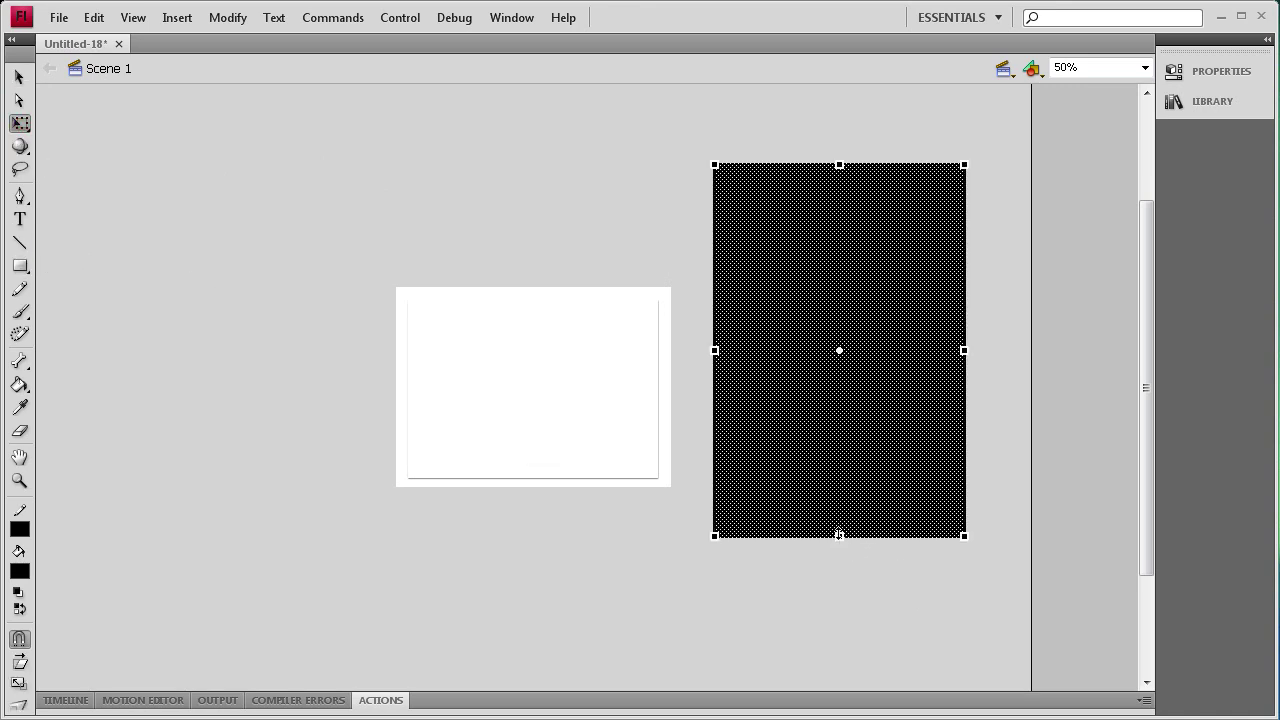
- Stretch the black rectangle downward with Free Transform to make it taller
{"action": "left_click_drag", "start_coordinate": [839, 535], "coordinate": [839, 637]}
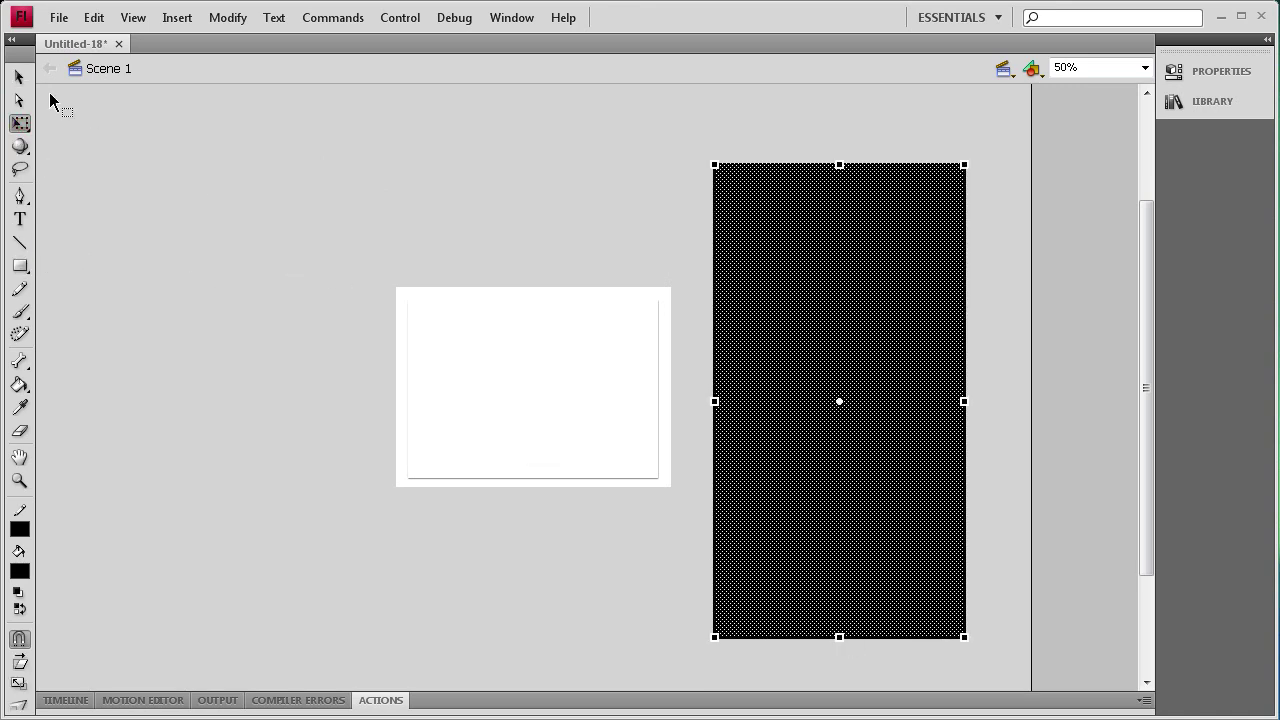
{"action": "left_click", "coordinate": [20, 77]}
{"action": "left_click", "coordinate": [474, 157]}
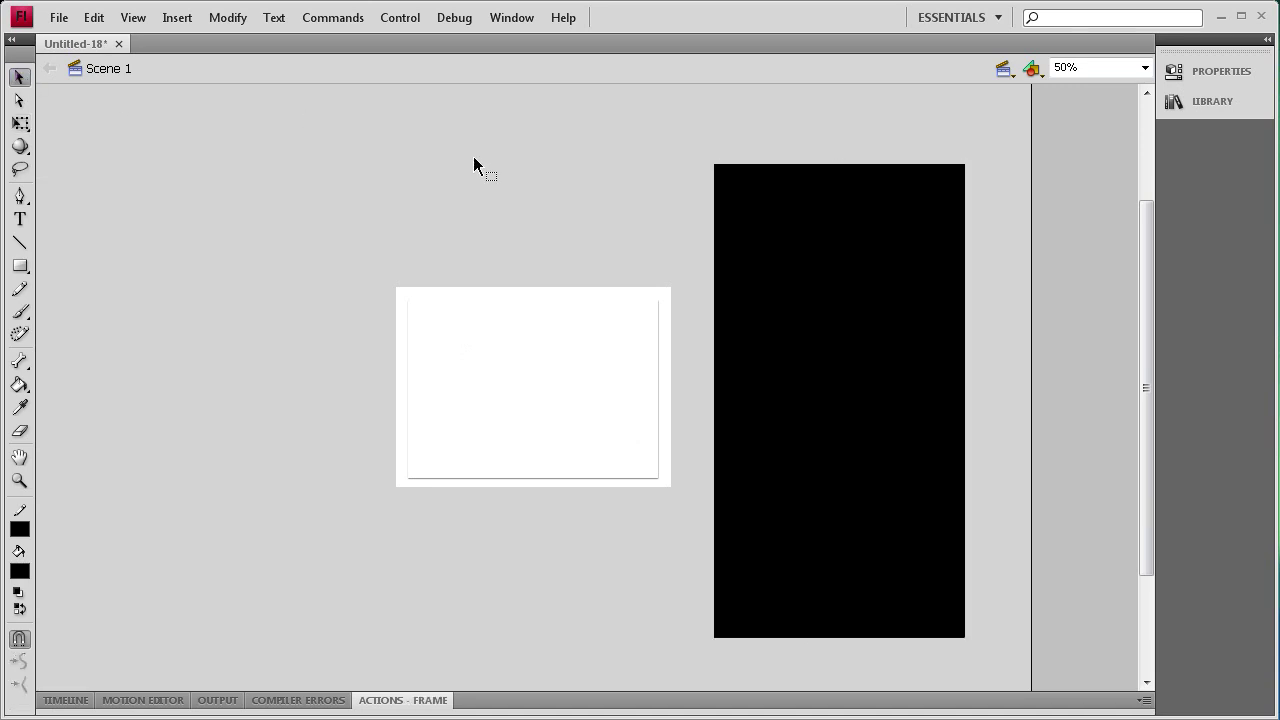
- Draw a text box on the rectangle, paste the Lorem ipsum text, and select it
{"action": "left_click", "coordinate": [19, 220]}
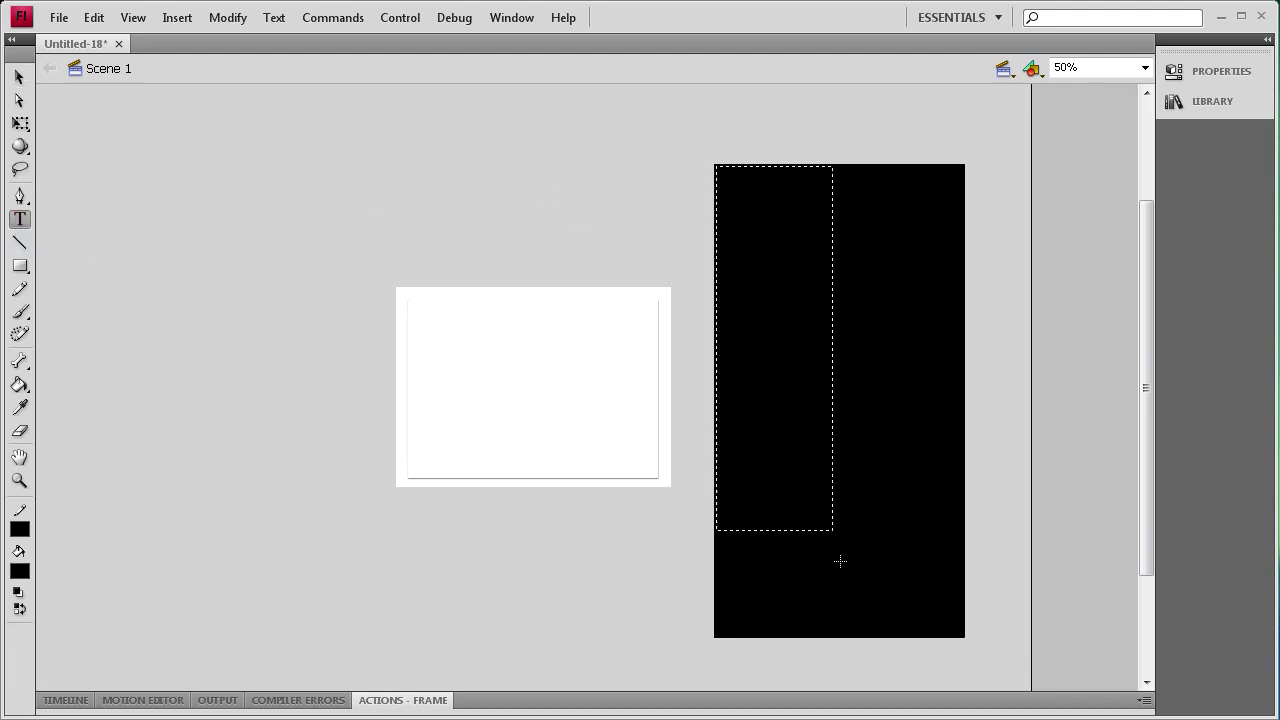
{"action": "left_click_drag", "start_coordinate": [840, 562], "coordinate": [961, 583]}
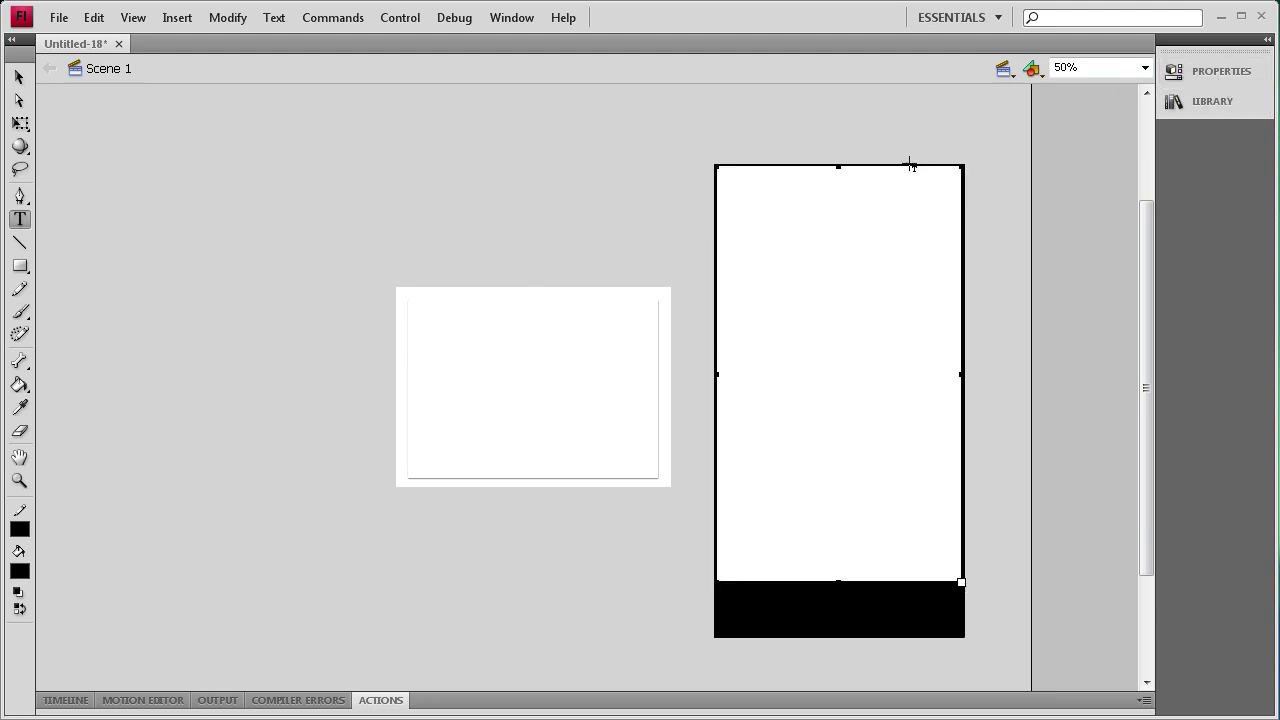
{"action": "right_click", "coordinate": [866, 210]}
{"action": "left_click", "coordinate": [918, 268]}
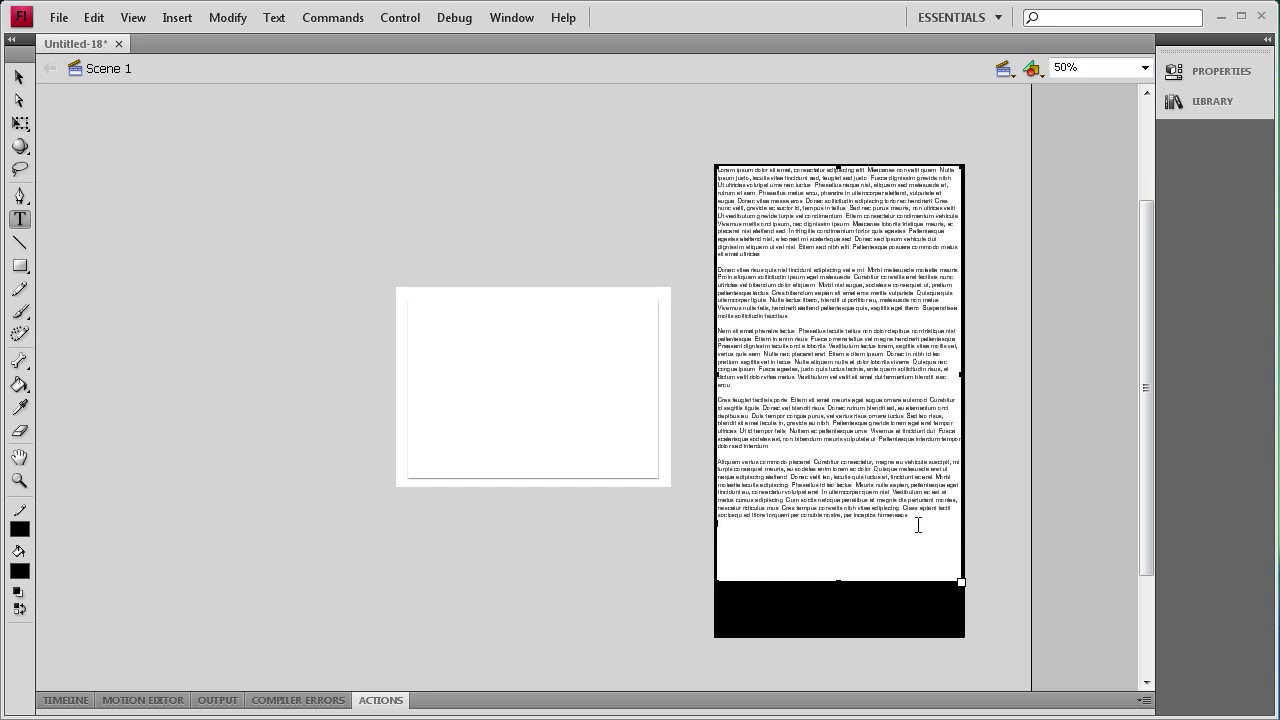
{"action": "left_click_drag", "start_coordinate": [918, 525], "coordinate": [643, 149]}
- Set the lorem ipsum text colour to white
{"action": "left_click", "coordinate": [1258, 78]}
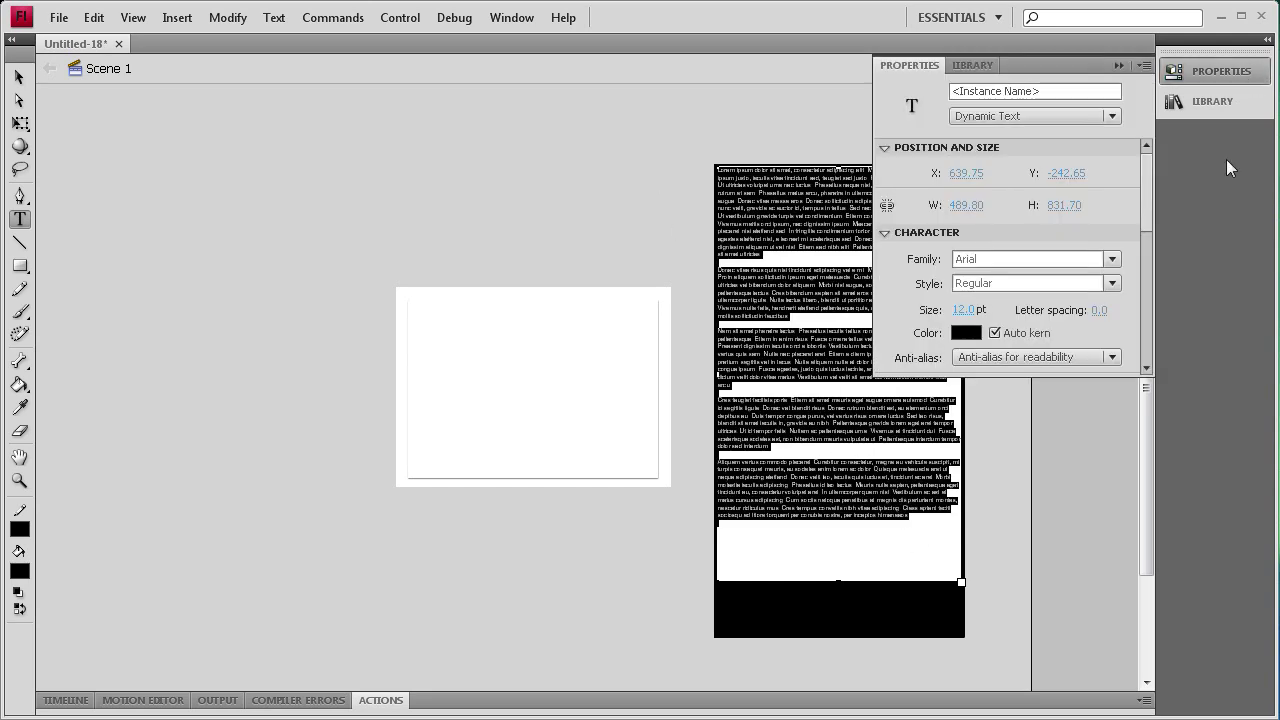
{"action": "left_click", "coordinate": [965, 333]}
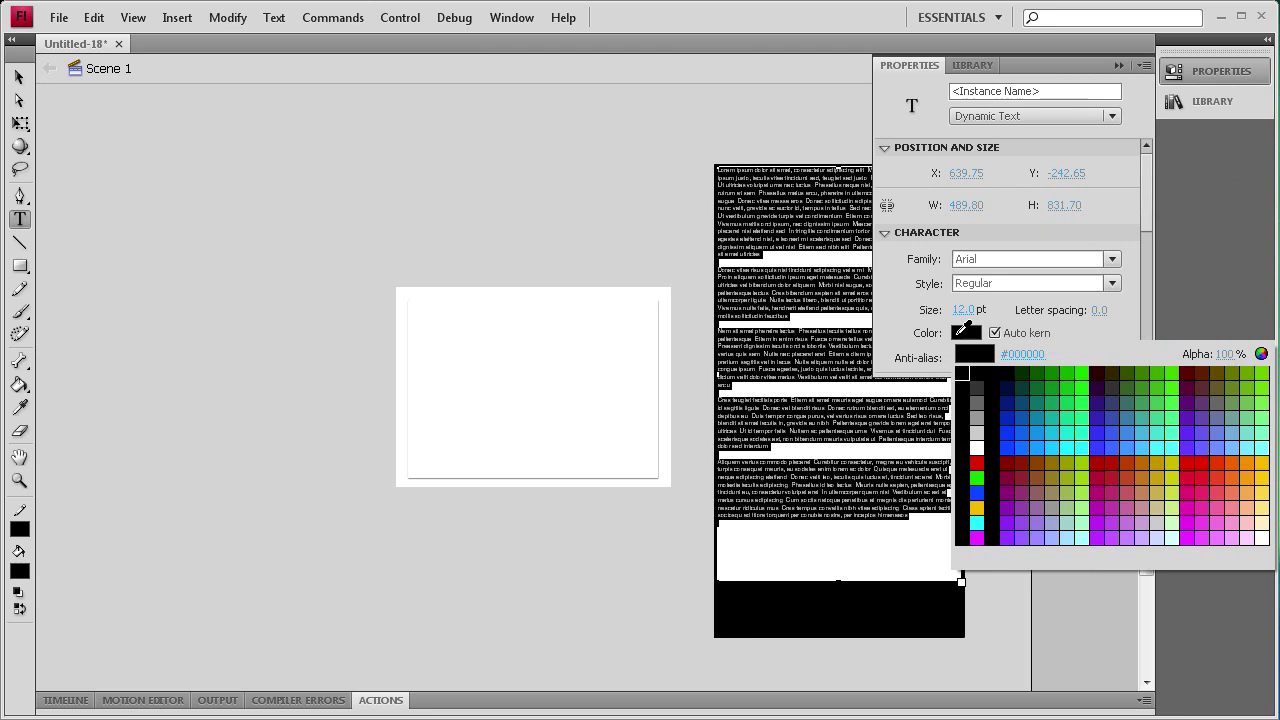
{"action": "left_click", "coordinate": [978, 447]}
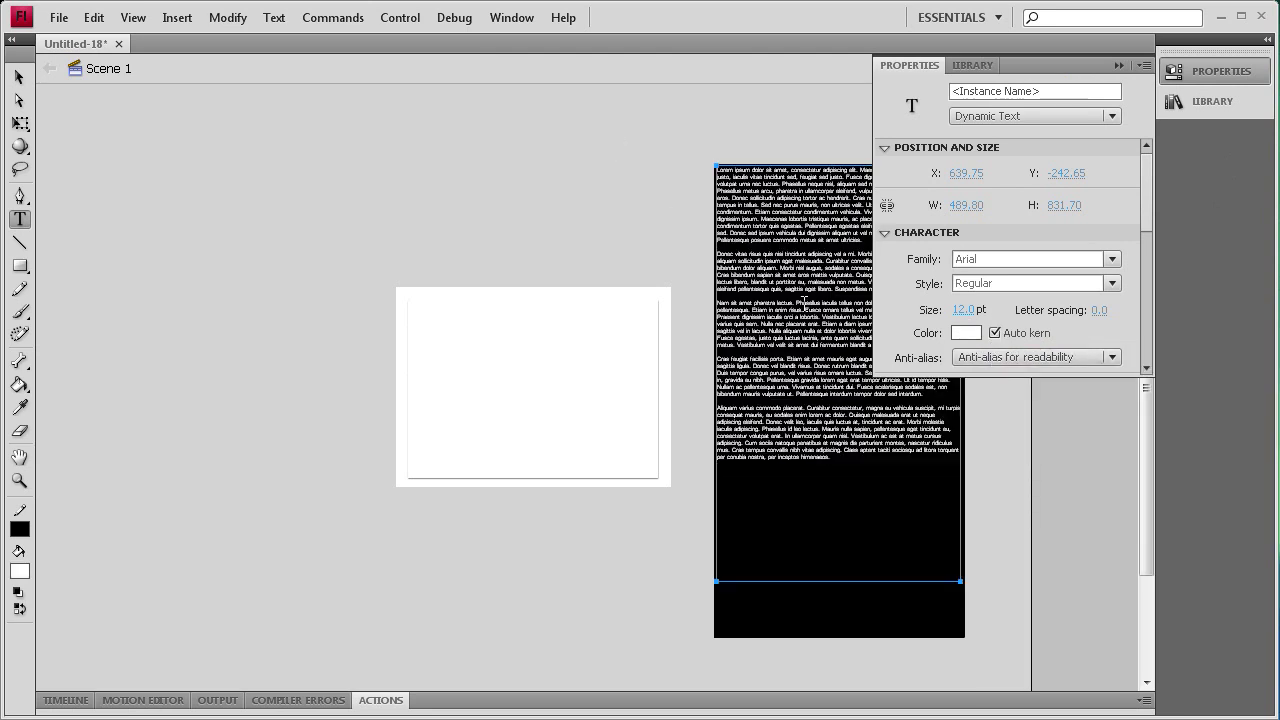
{"action": "left_click", "coordinate": [1119, 64]}
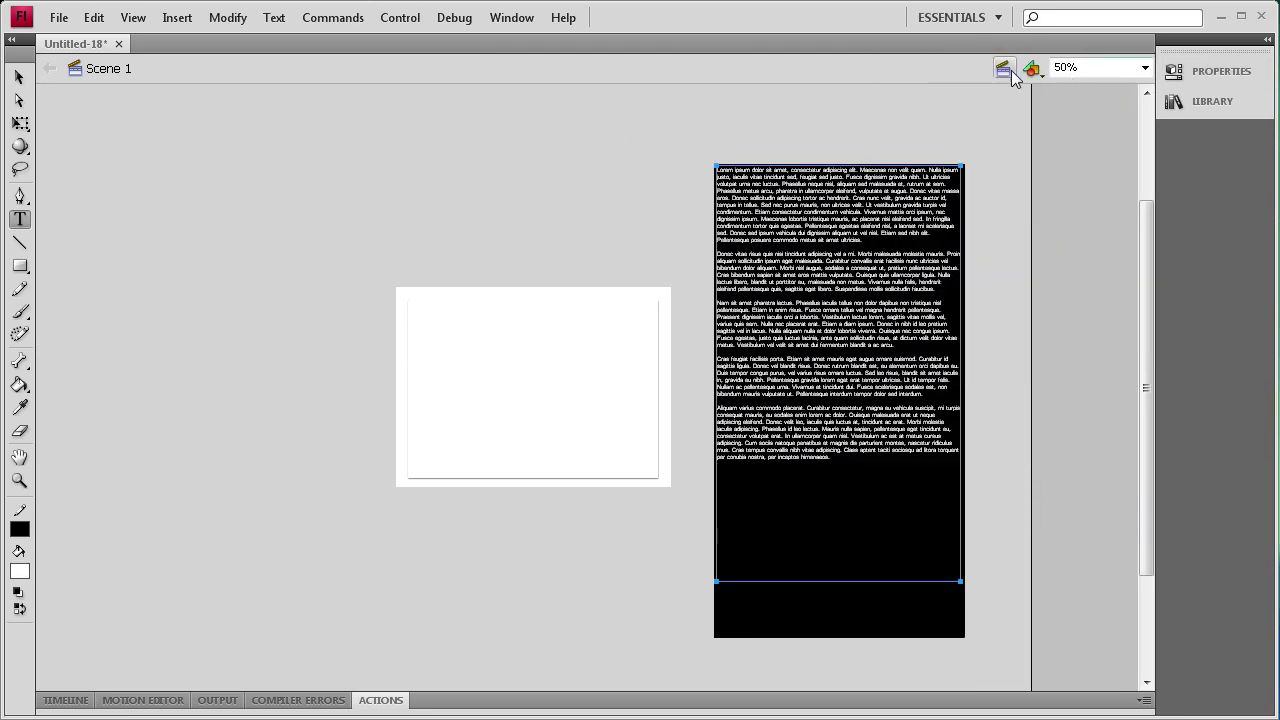
- Zoom the view to 100% and deselect the text field
{"action": "left_click", "coordinate": [1145, 67]}
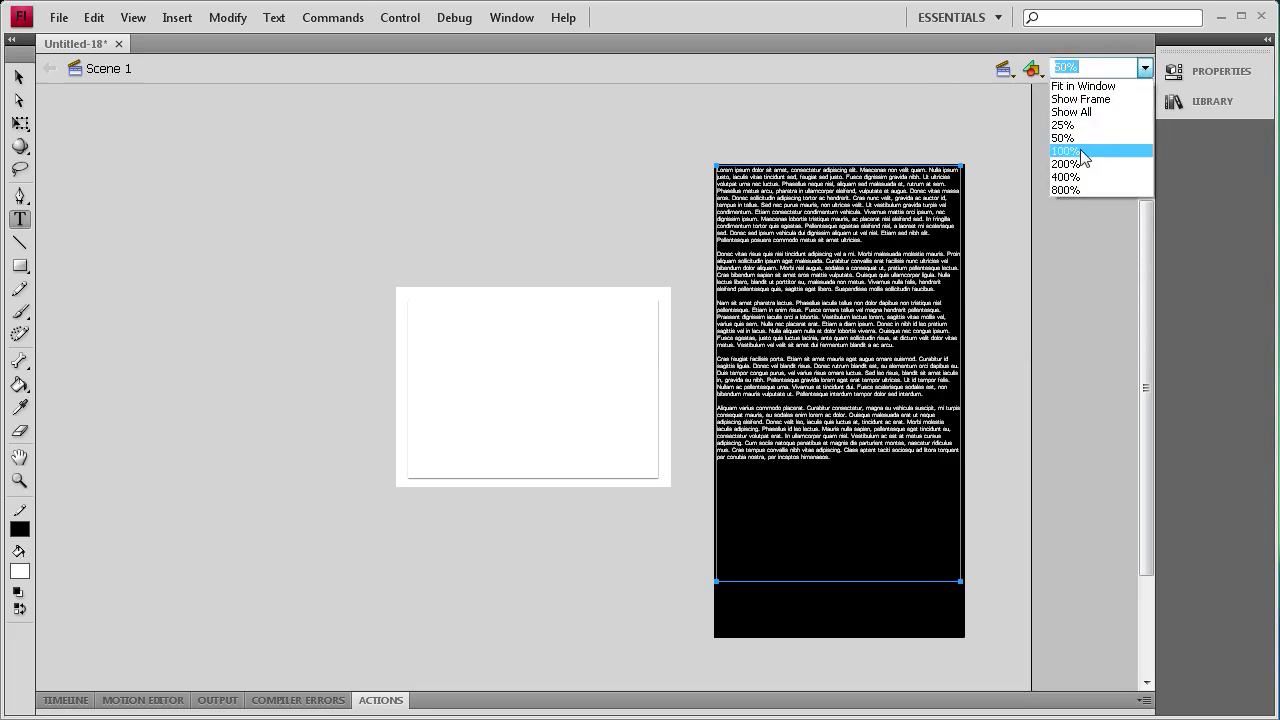
{"action": "left_click", "coordinate": [1090, 151]}
{"action": "left_click_drag", "start_coordinate": [1146, 345], "coordinate": [1140, 423]}
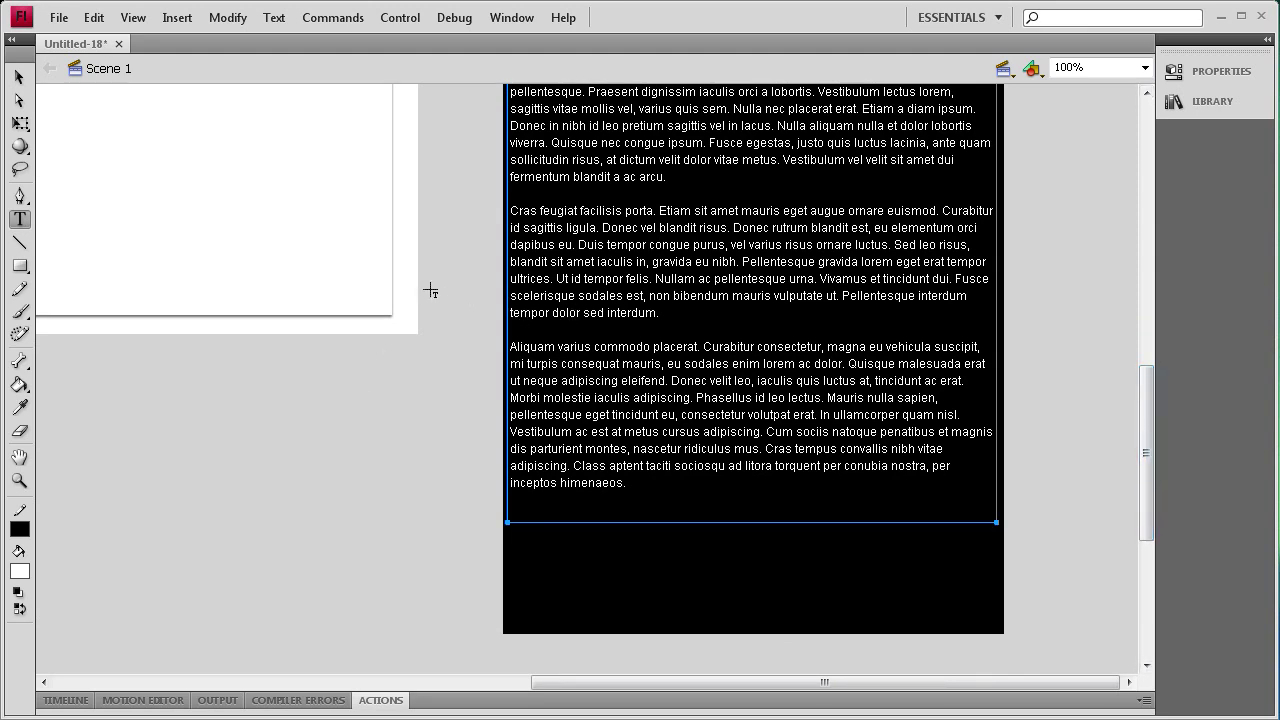
{"action": "left_click", "coordinate": [18, 77]}
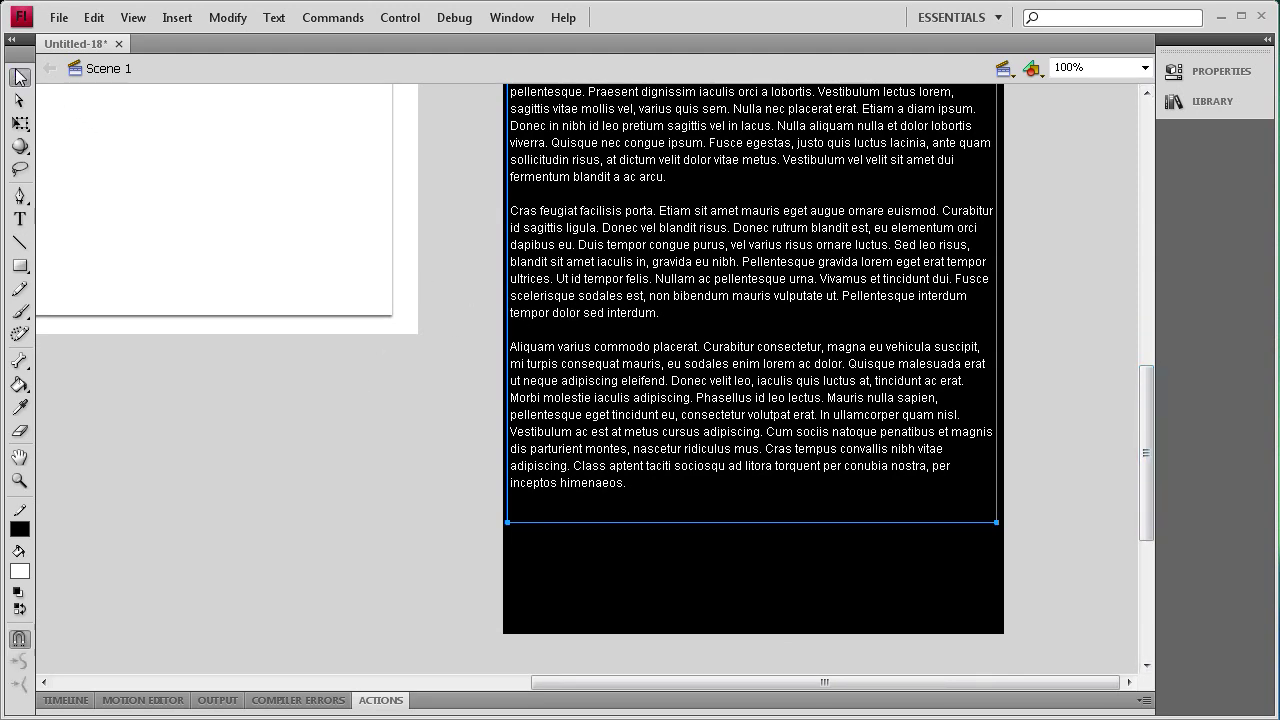
{"action": "left_click", "coordinate": [354, 449]}
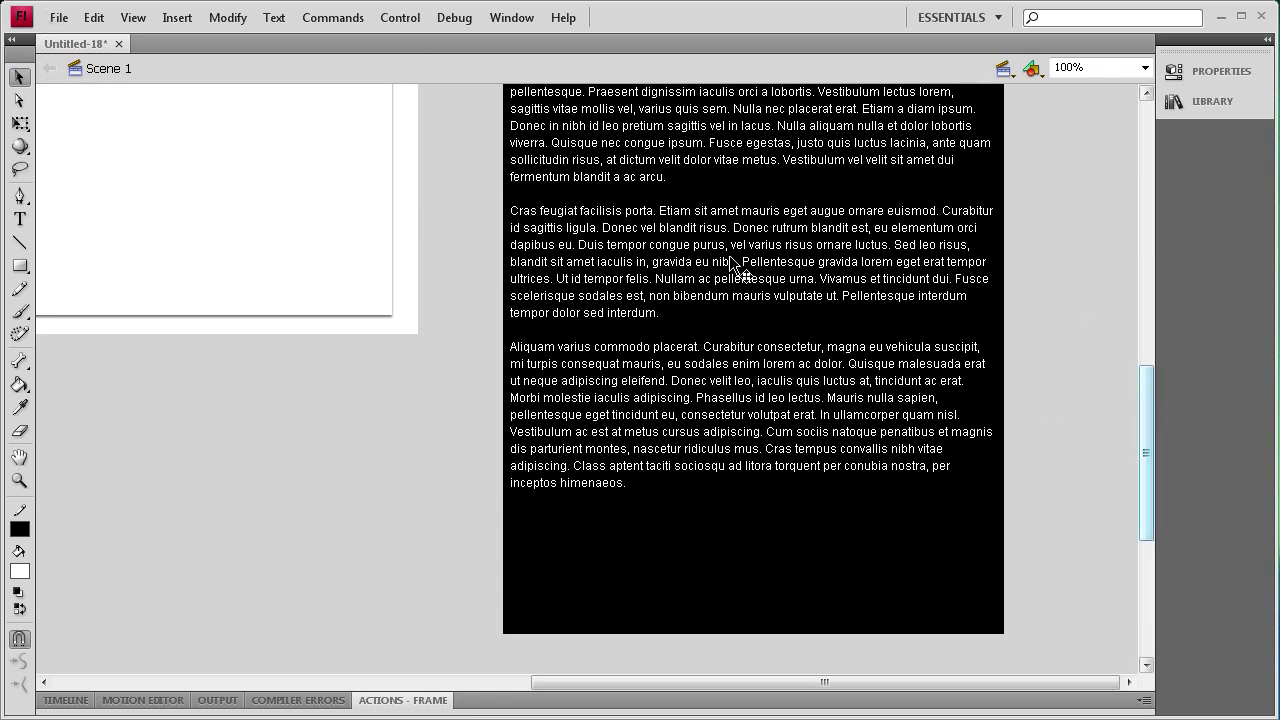
- Import the four Adobe icon images into the Library
{"action": "left_click", "coordinate": [66, 22]}
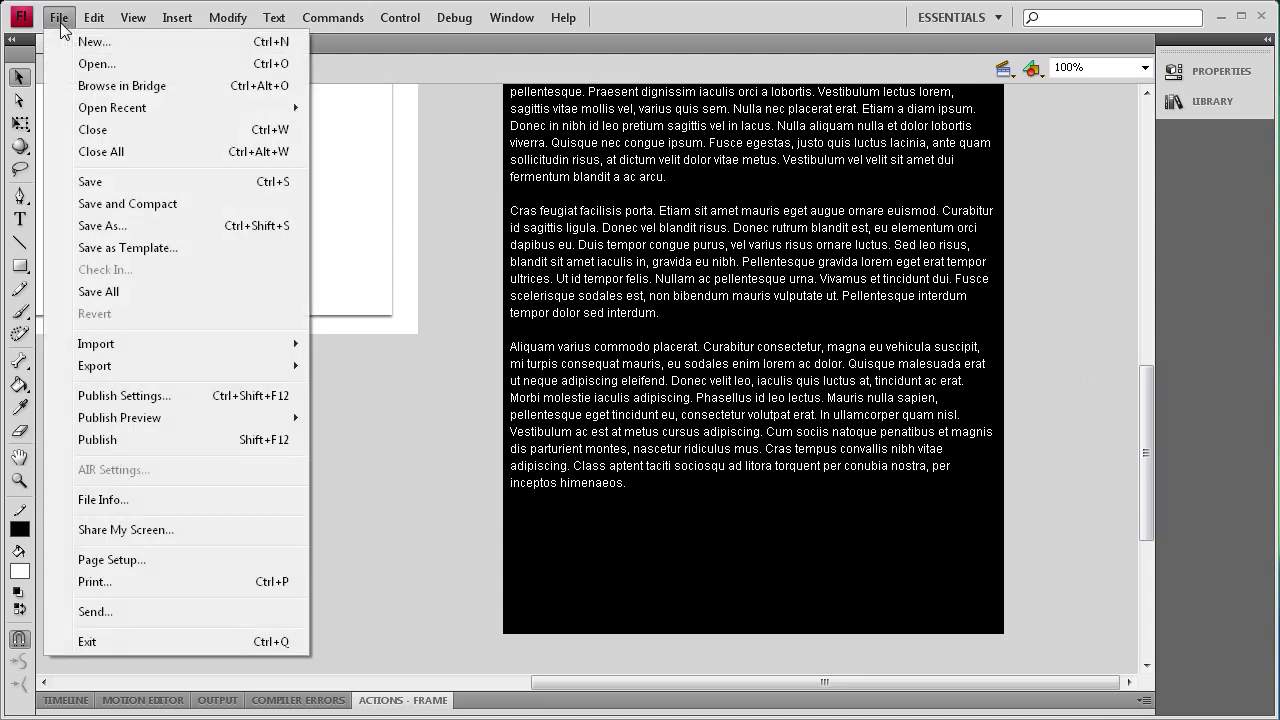
{"action": "mouse_move", "coordinate": [125, 350]}
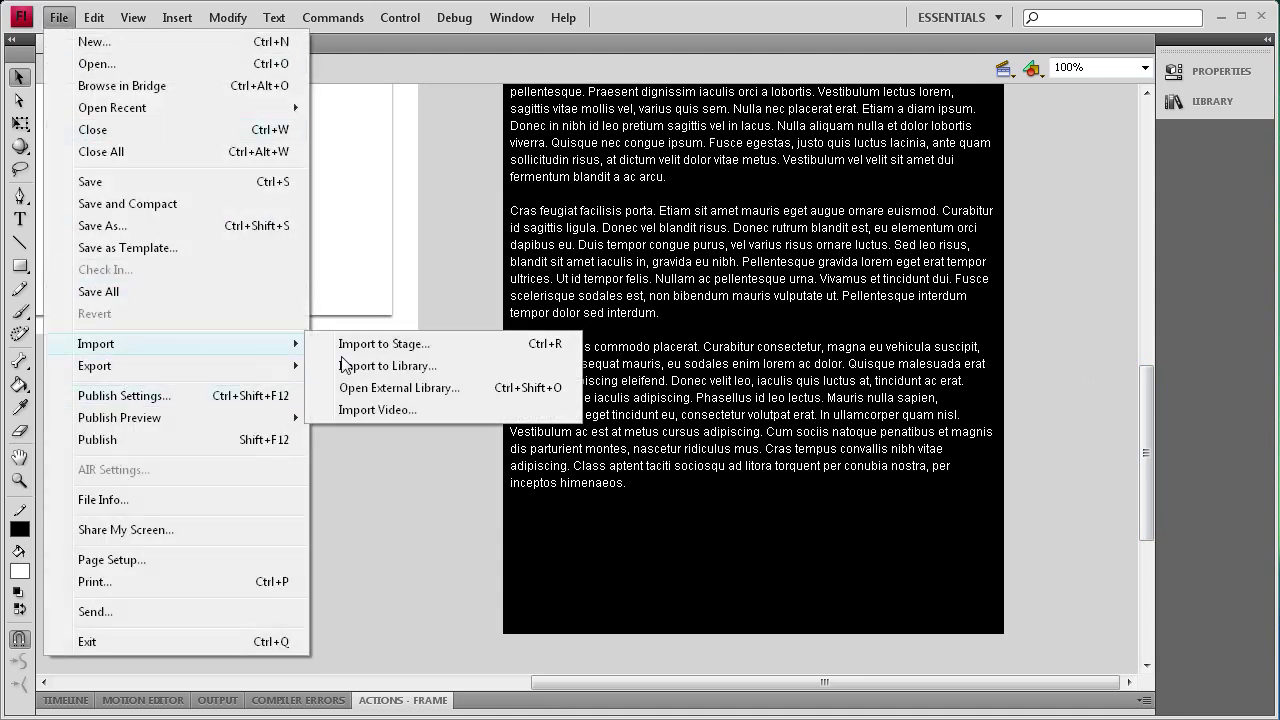
{"action": "left_click", "coordinate": [400, 366]}
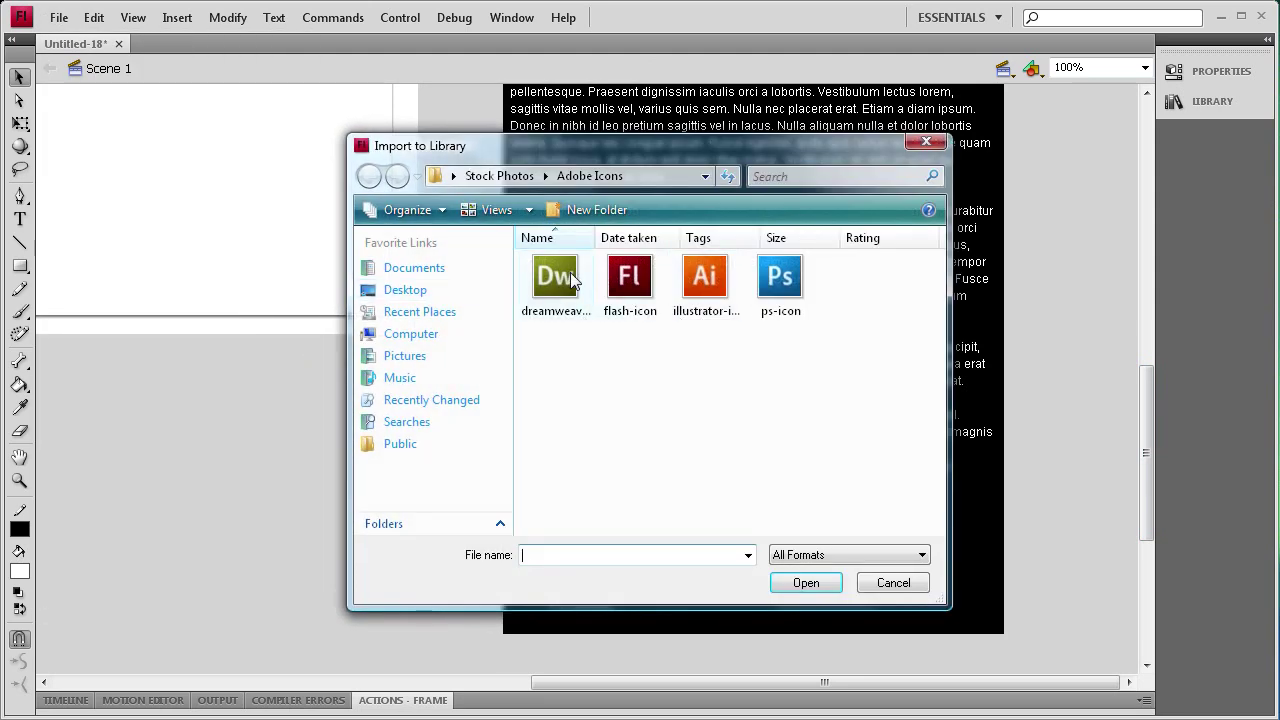
{"action": "left_click", "coordinate": [574, 280]}
{"action": "left_click", "coordinate": [797, 296], "text": "shift"}
{"action": "left_click", "coordinate": [829, 583]}
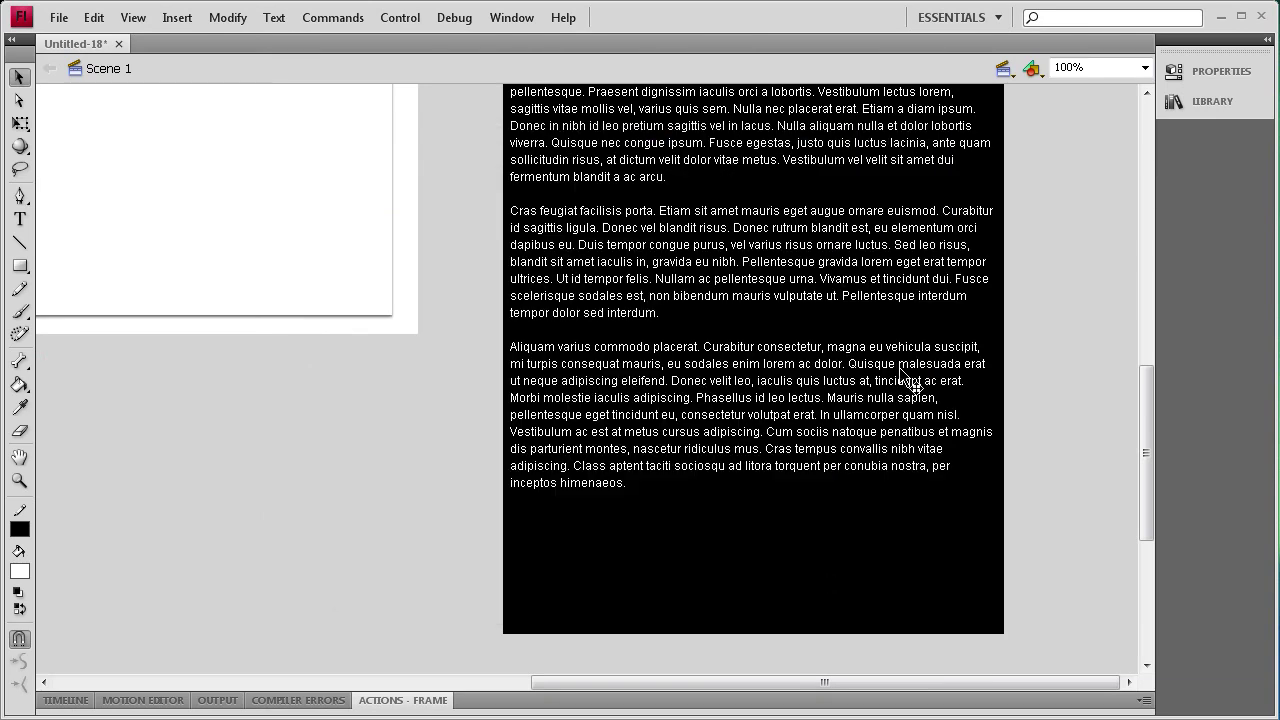
- Drag the Fl, Dw, Ps and Ai icons below the text and spread them into a row
{"action": "left_click", "coordinate": [1207, 115]}
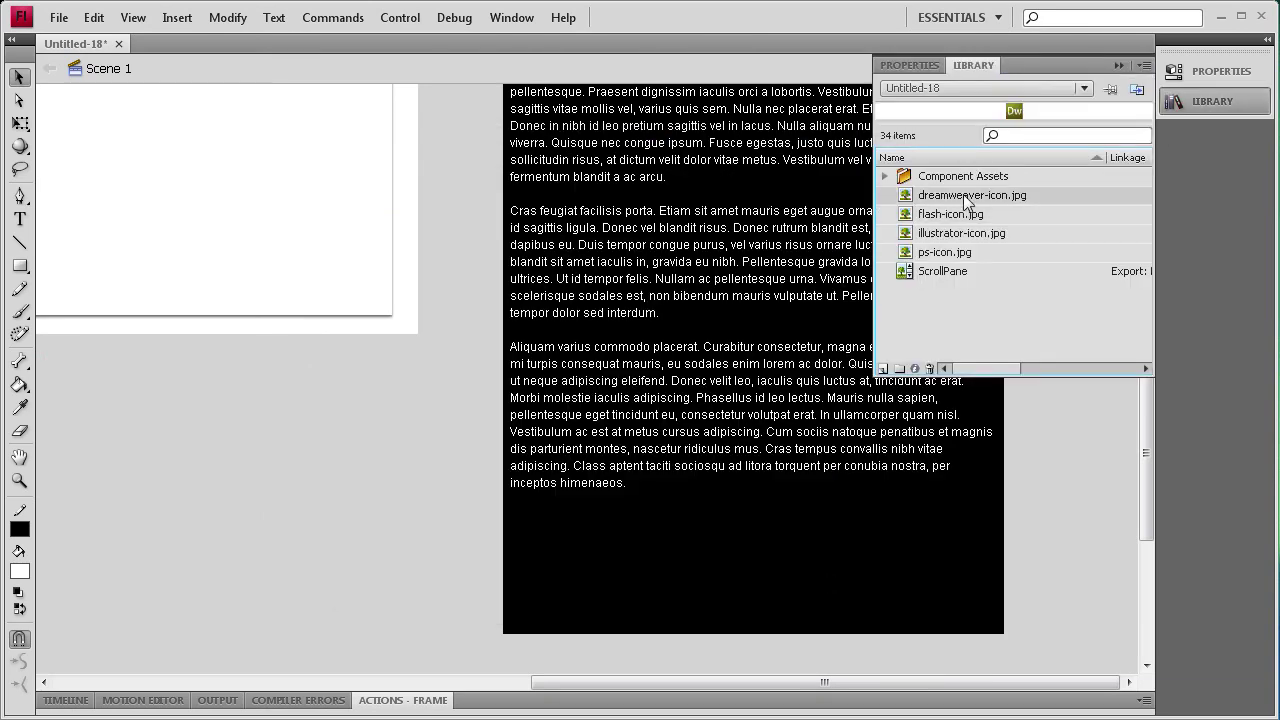
{"action": "left_click", "coordinate": [966, 258], "text": "shift"}
{"action": "mouse_move", "coordinate": [999, 203]}
{"action": "left_mouse_down"}
{"action": "mouse_move", "coordinate": [429, 286]}
{"action": "mouse_move", "coordinate": [410, 468]}
{"action": "mouse_move", "coordinate": [669, 528]}
{"action": "left_mouse_up"}
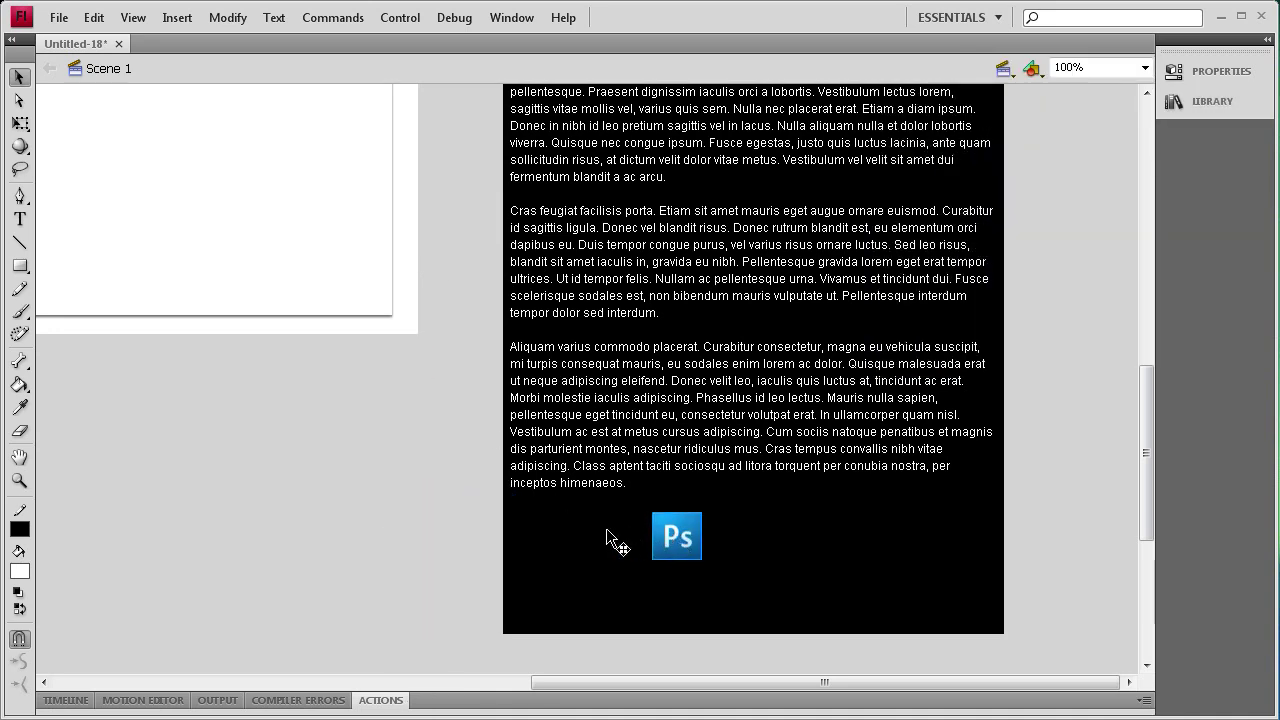
{"action": "left_click", "coordinate": [717, 534]}
{"action": "left_click", "coordinate": [1034, 521]}
{"action": "left_click_drag", "start_coordinate": [700, 548], "coordinate": [870, 550]}
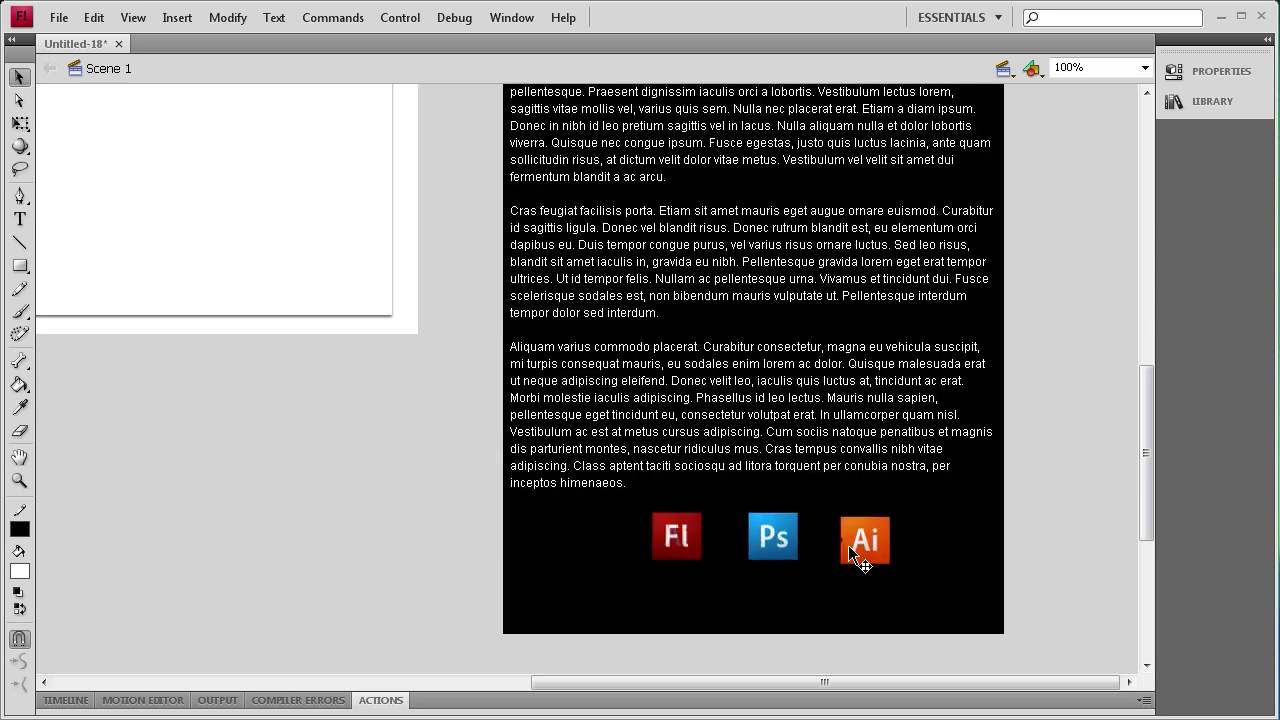
{"action": "left_click_drag", "start_coordinate": [705, 553], "coordinate": [609, 551]}
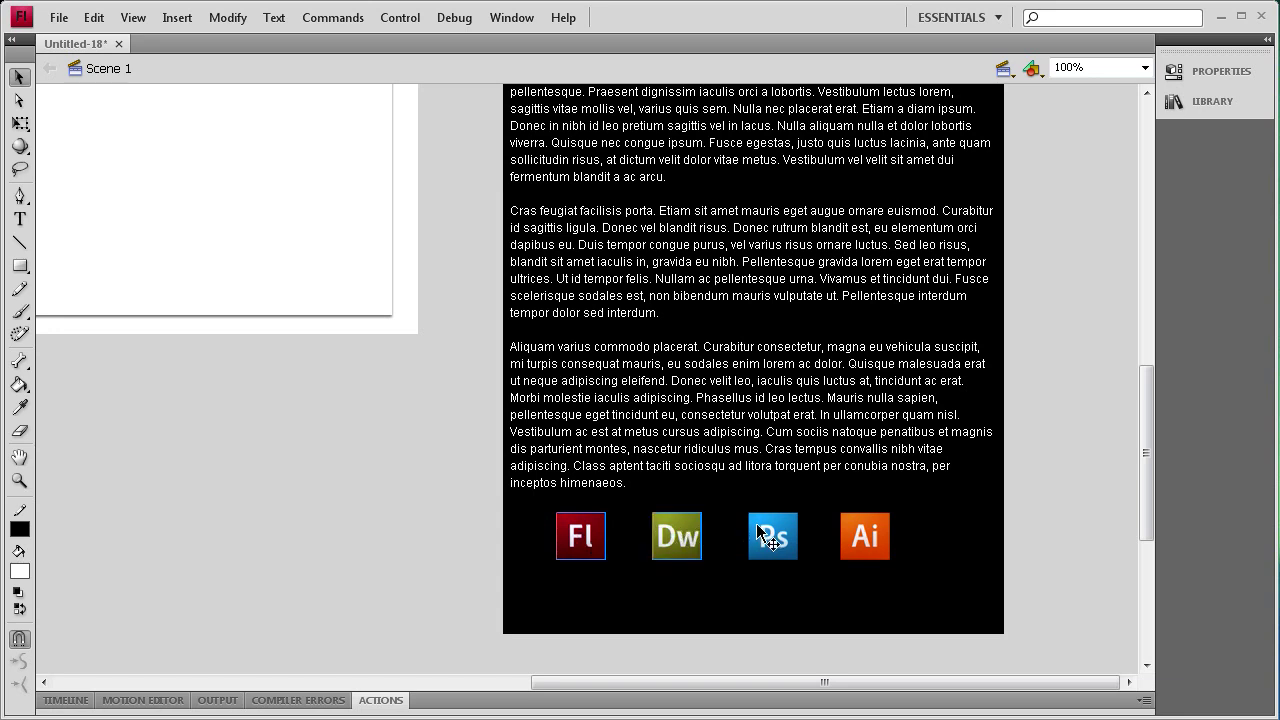
- Distribute the four icons by horizontal centre and shift the row right under the text
{"action": "left_click", "coordinate": [503, 22]}
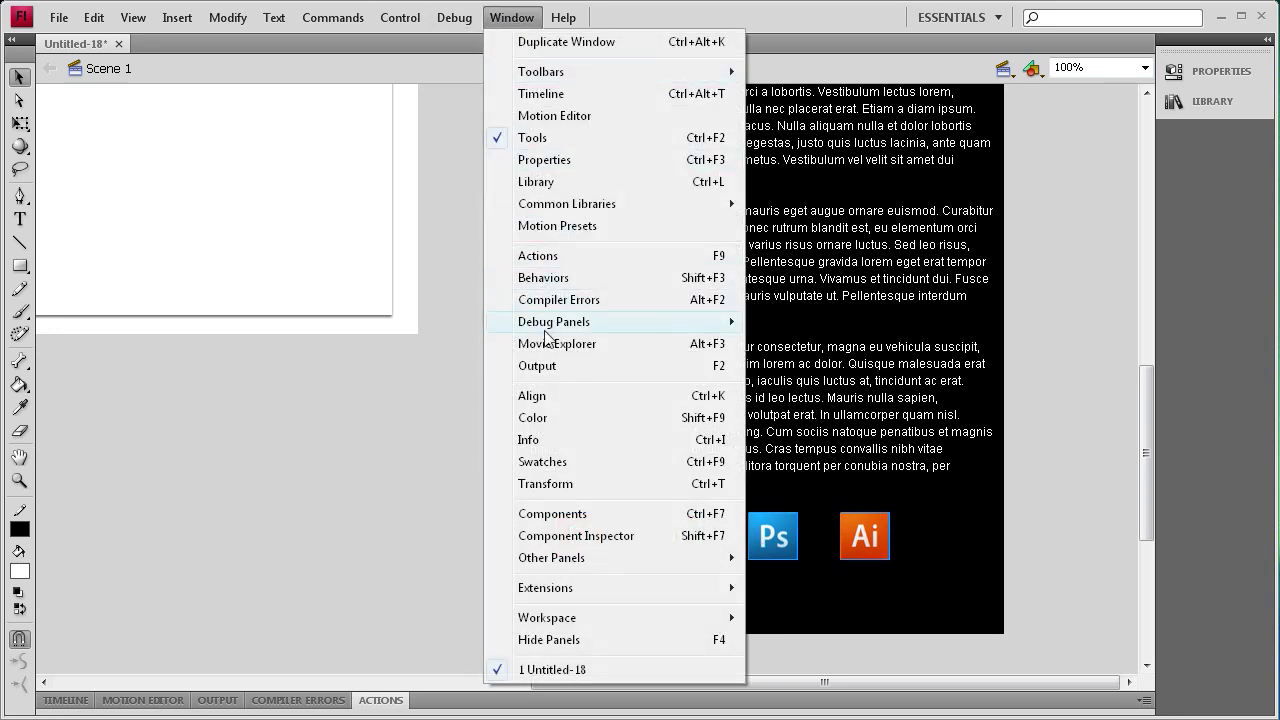
{"action": "left_click", "coordinate": [600, 396]}
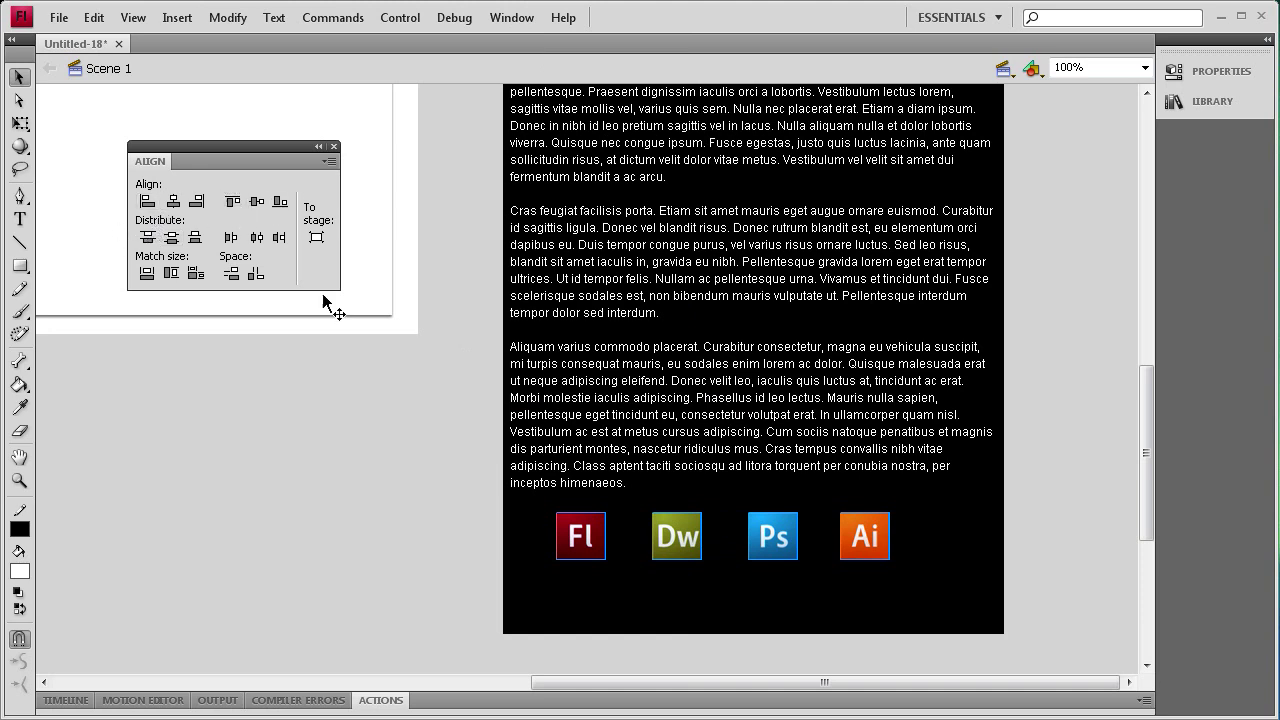
{"action": "left_click", "coordinate": [256, 240]}
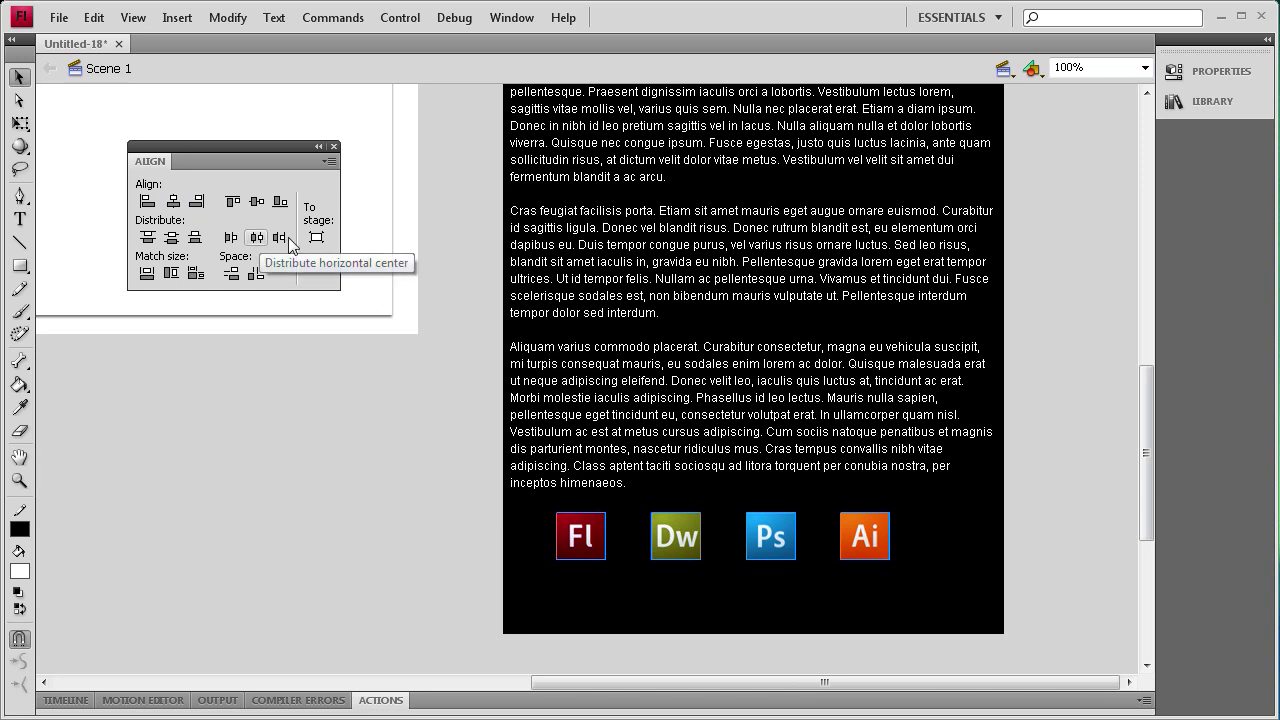
{"action": "left_click_drag", "start_coordinate": [670, 537], "coordinate": [698, 538]}
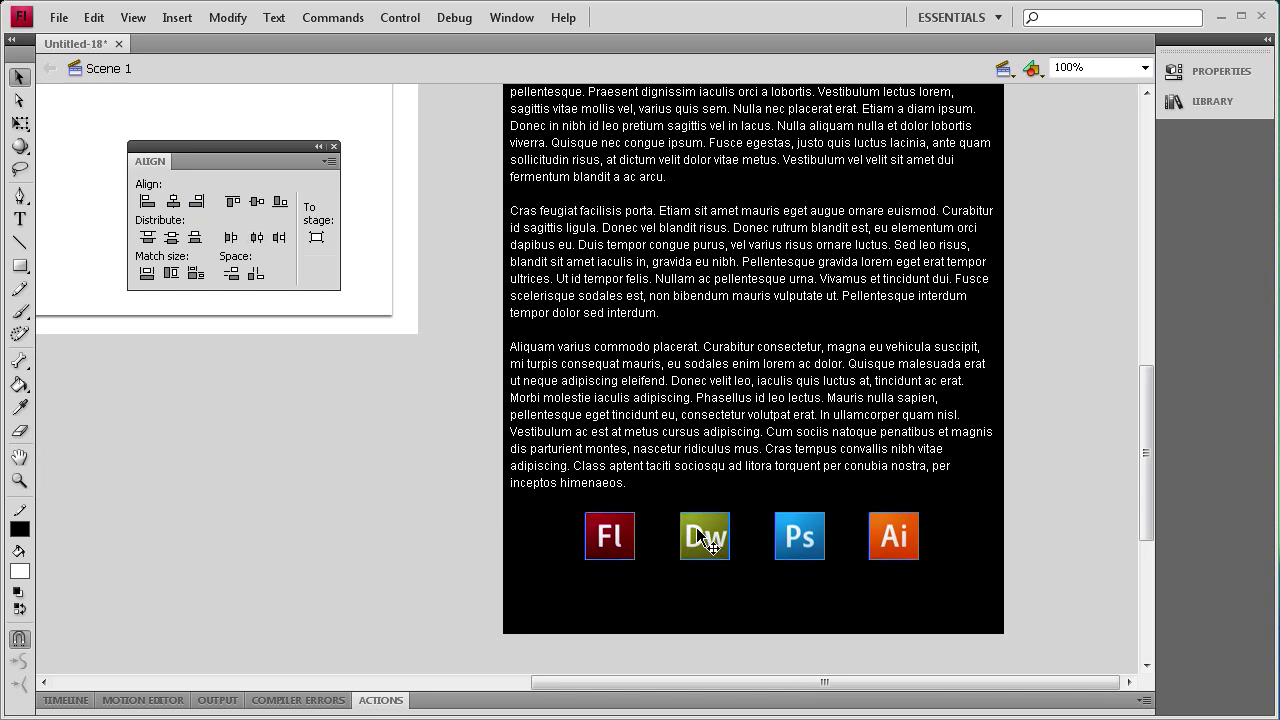
{"action": "left_click", "coordinate": [333, 147]}
- Zoom to 50% and marquee-select the whole black panel with its text and icons
{"action": "left_click", "coordinate": [354, 502]}
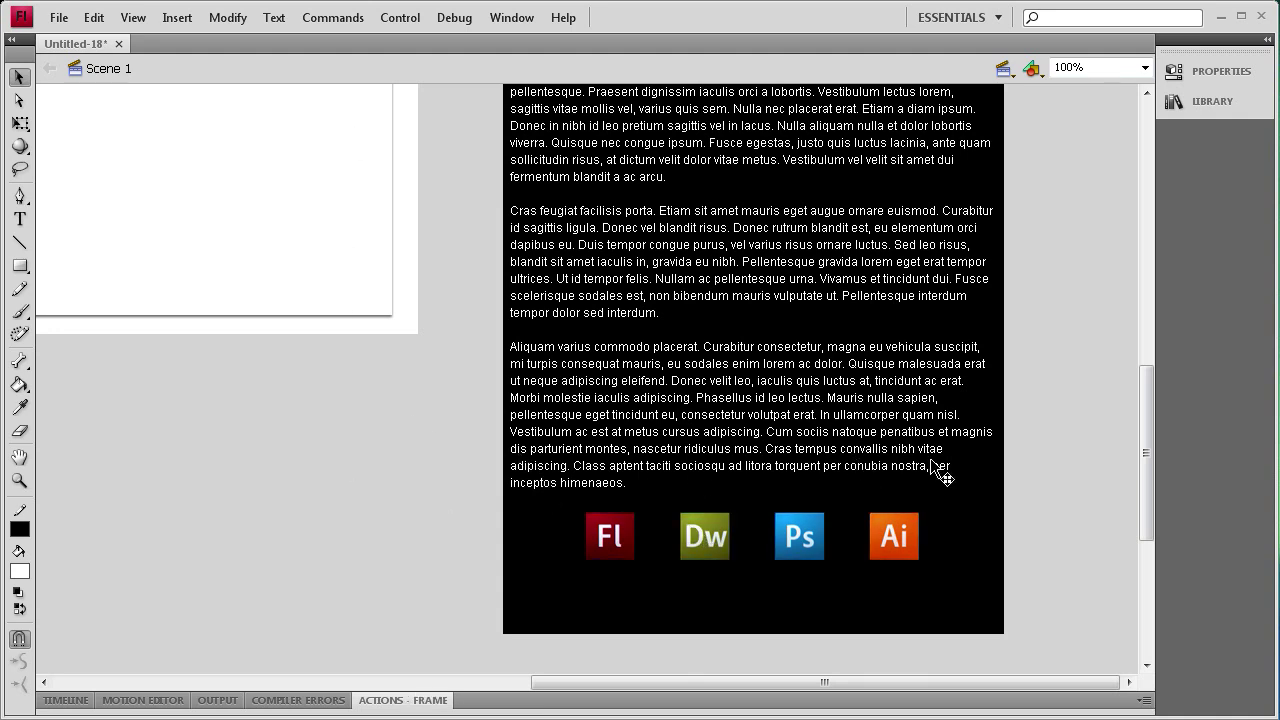
{"action": "left_click", "coordinate": [1070, 66]}
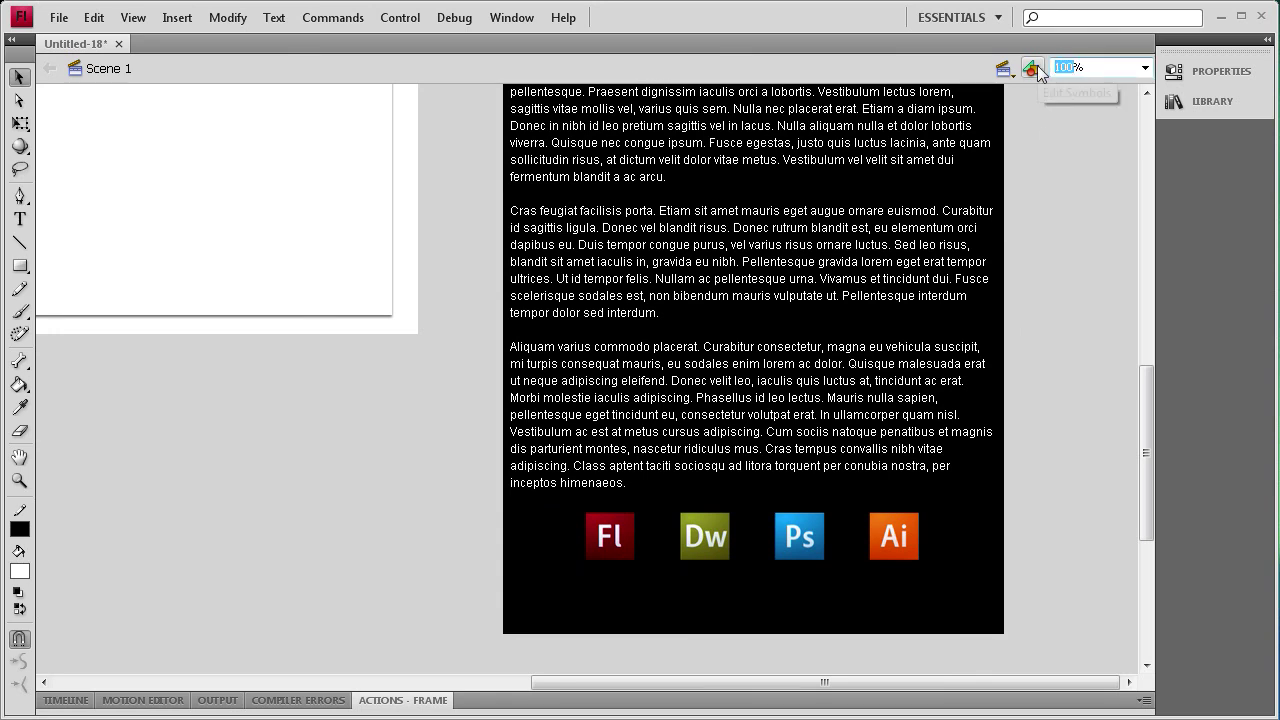
{"action": "type", "text": "50"}
{"action": "key", "text": "Return"}
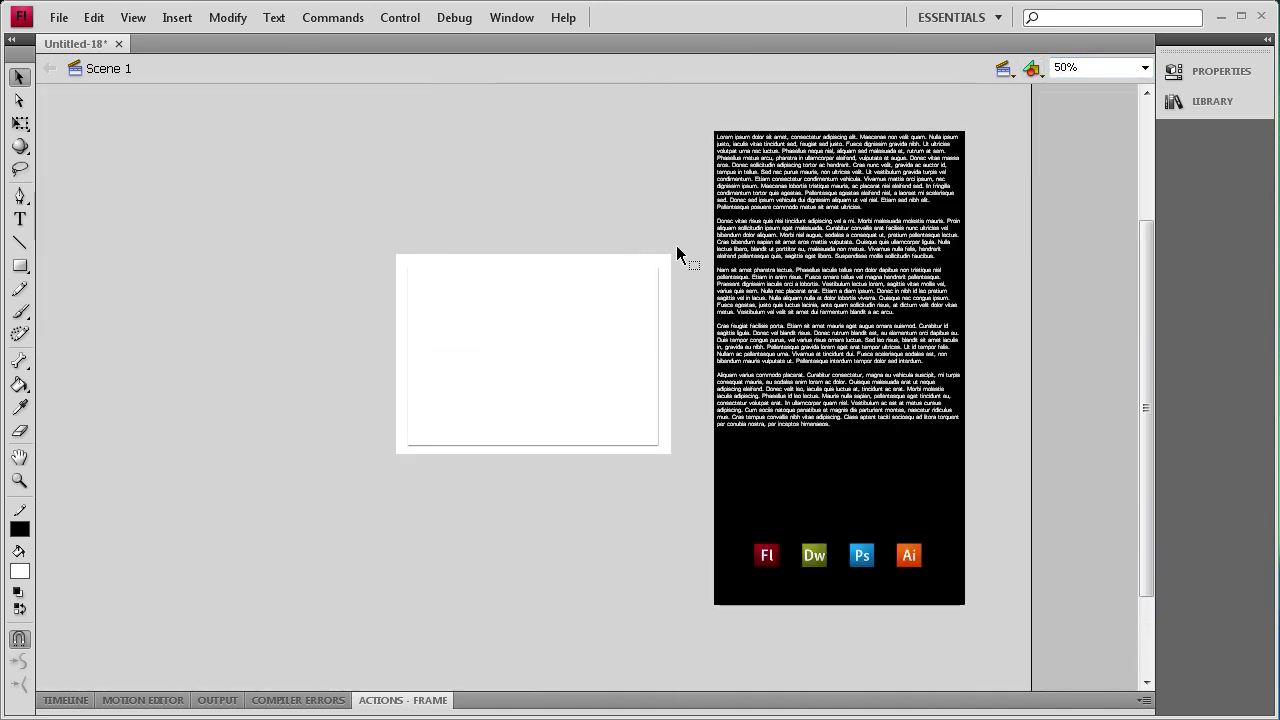
{"action": "left_click_drag", "start_coordinate": [694, 105], "coordinate": [977, 651]}
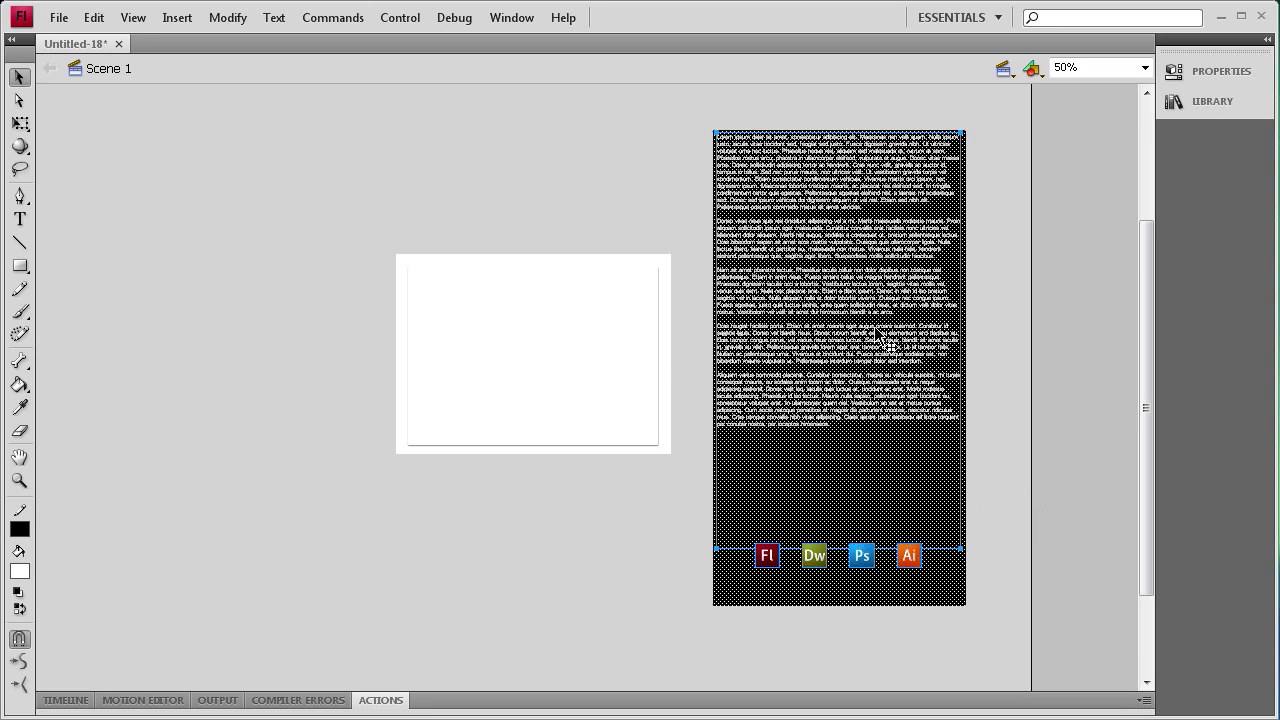
- Convert the selected panel into a Movie Clip symbol named mytext
{"action": "key", "text": "F8"}
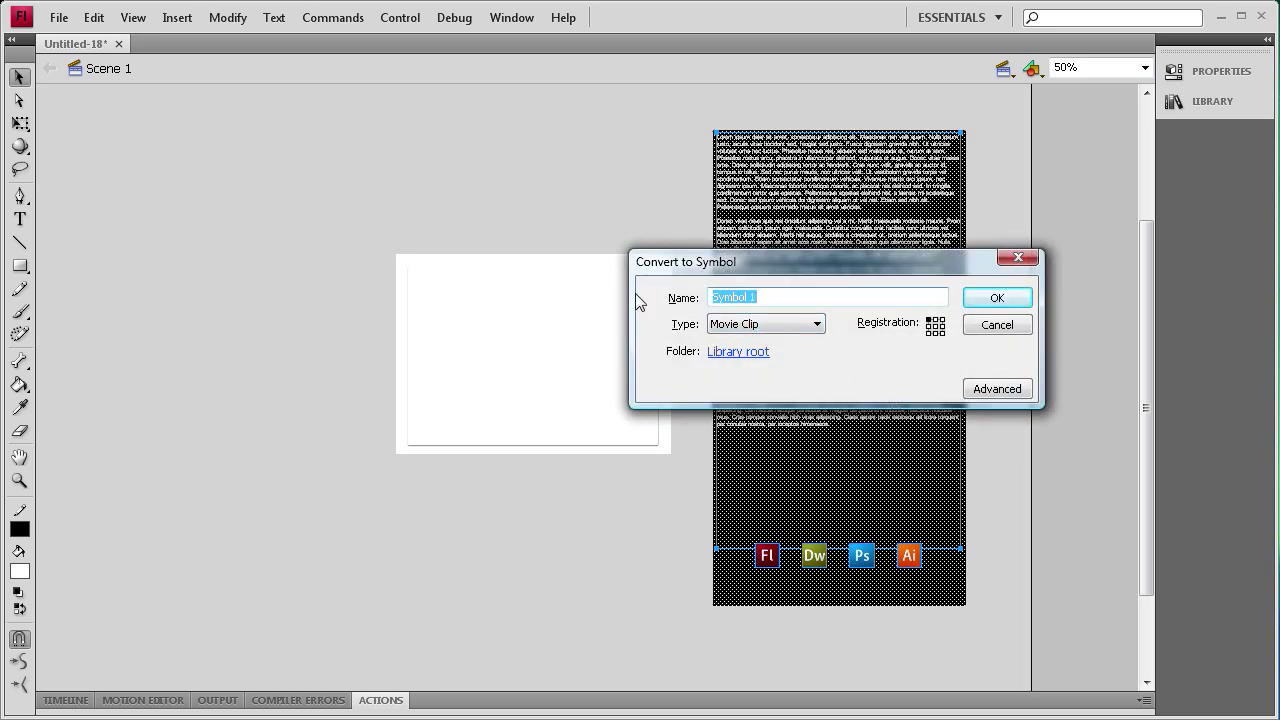
{"action": "type", "text": "mytext"}
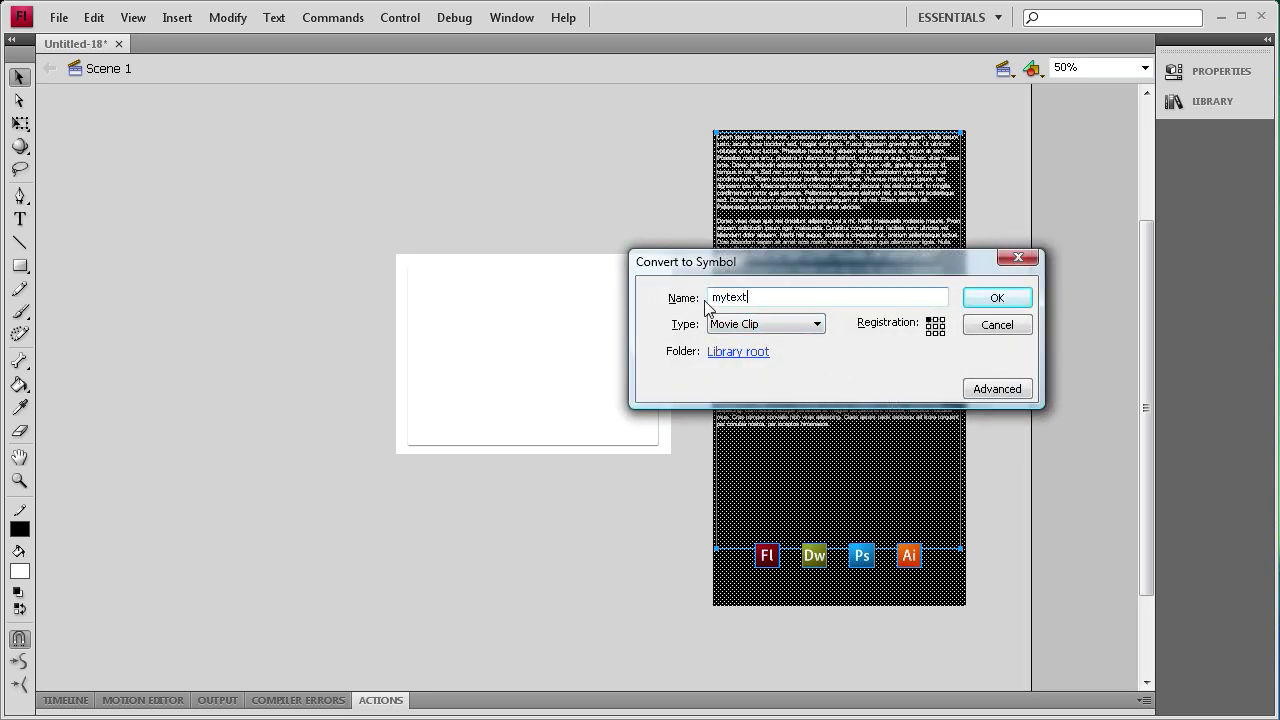
{"action": "left_click", "coordinate": [993, 299]}
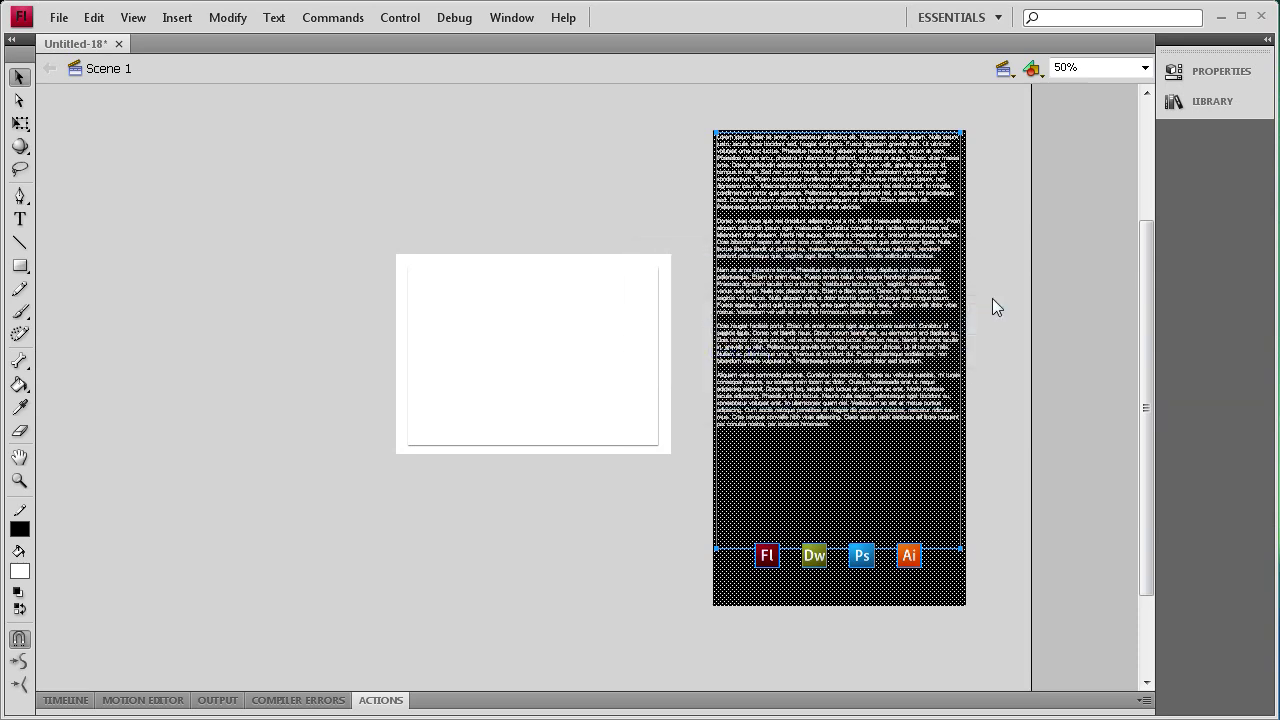
- Give the new movie clip the instance name mytext
{"action": "left_click", "coordinate": [1203, 79]}
{"action": "left_click", "coordinate": [1023, 92]}
{"action": "type", "text": "mytext"}
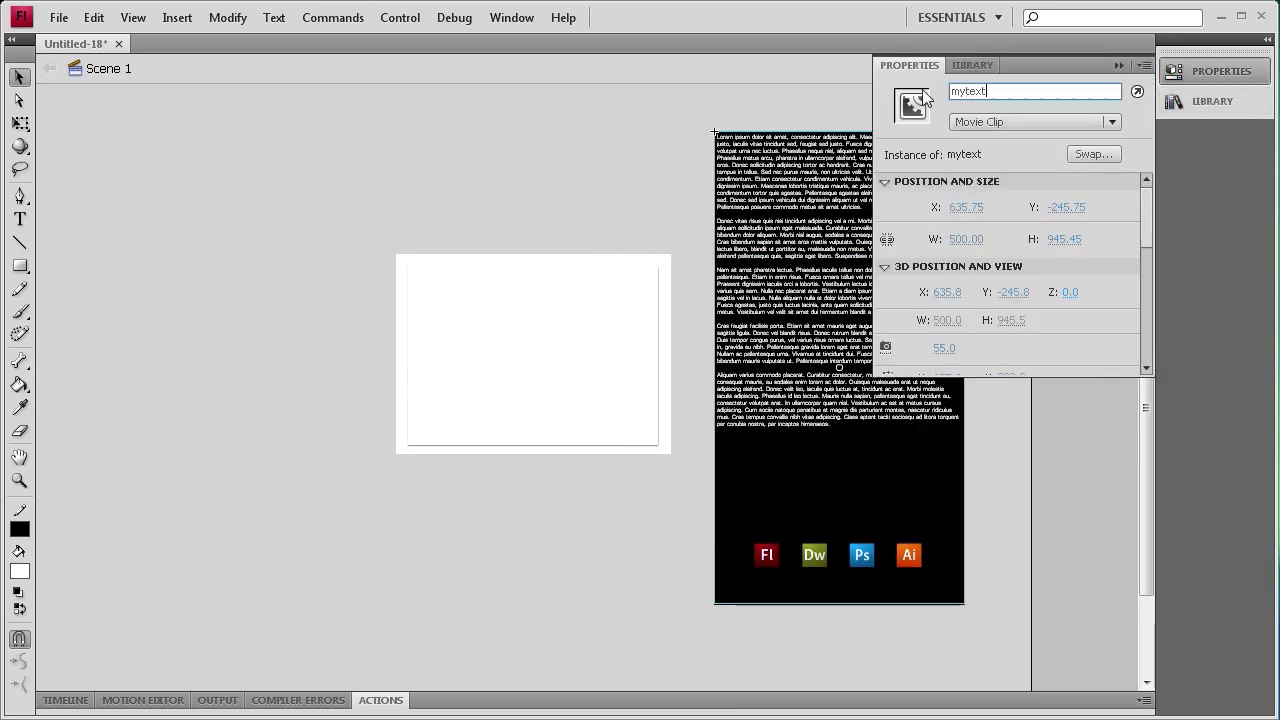
{"action": "left_click", "coordinate": [1119, 64]}
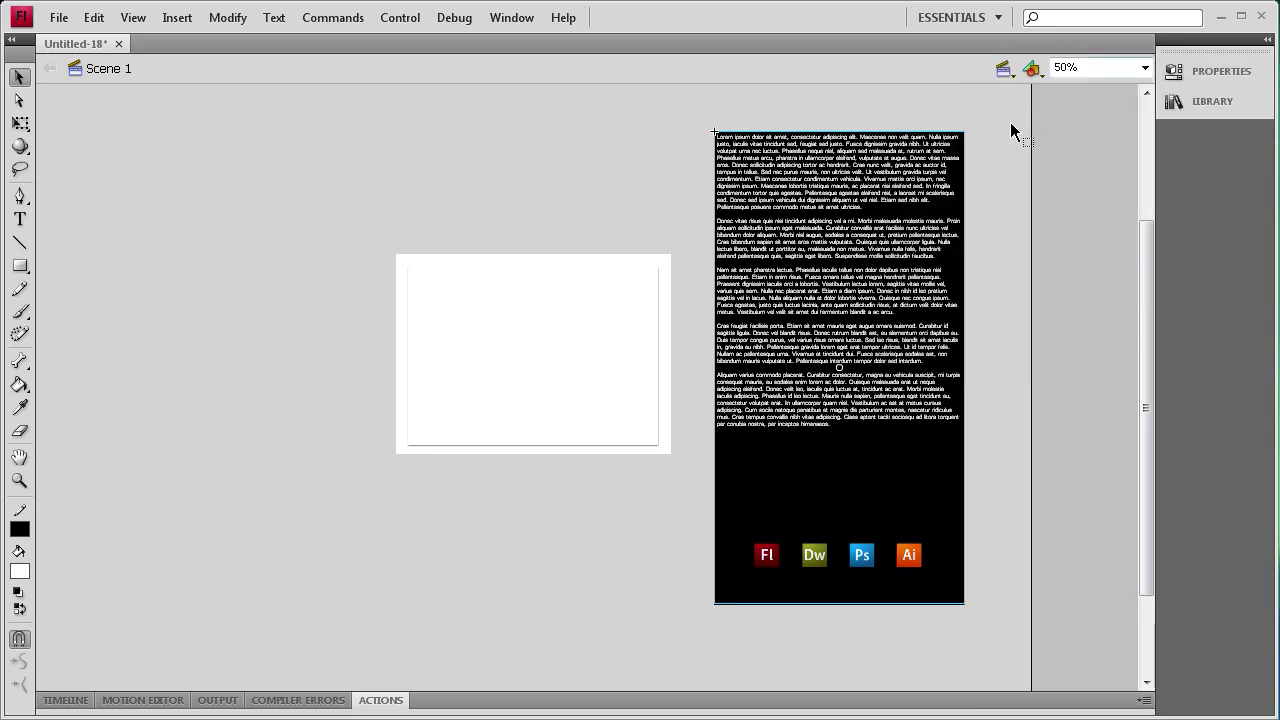
- In frame 1's Actions, write spane.source = mytext; to load the clip into the ScrollPane
{"action": "left_click", "coordinate": [500, 337]}
{"action": "left_click", "coordinate": [231, 551]}
{"action": "left_click", "coordinate": [65, 700]}
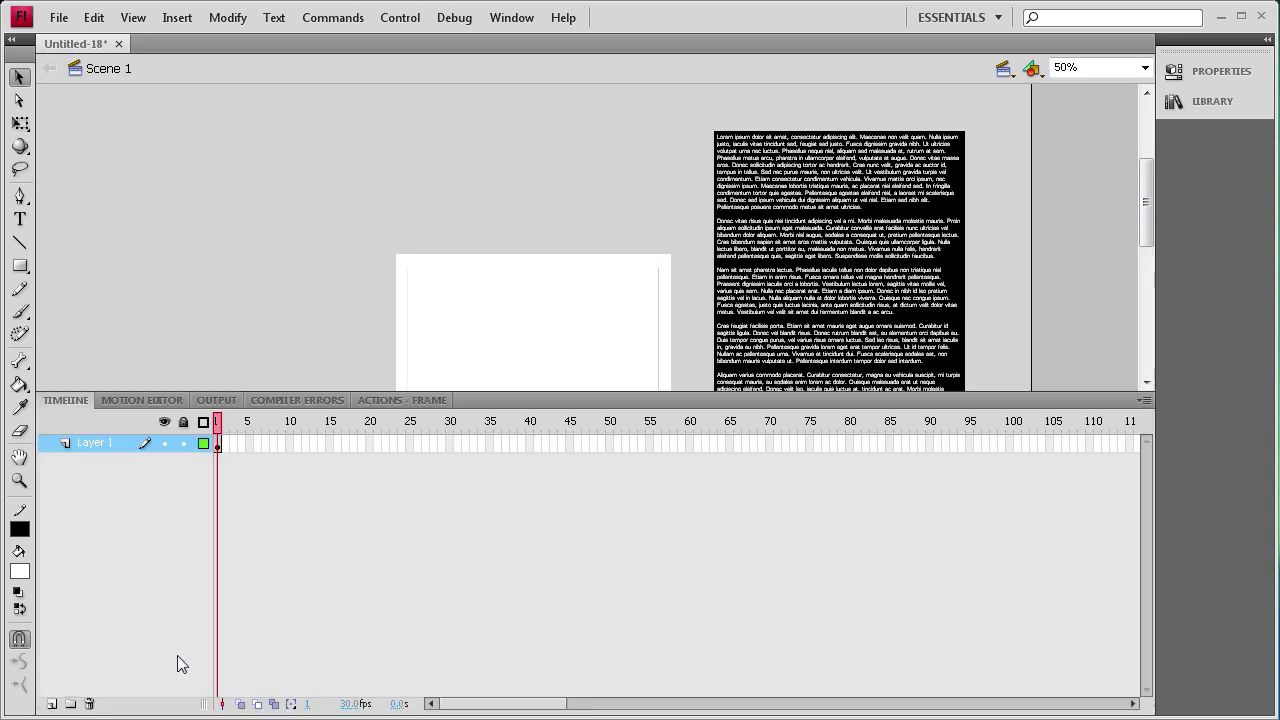
{"action": "left_click", "coordinate": [217, 444]}
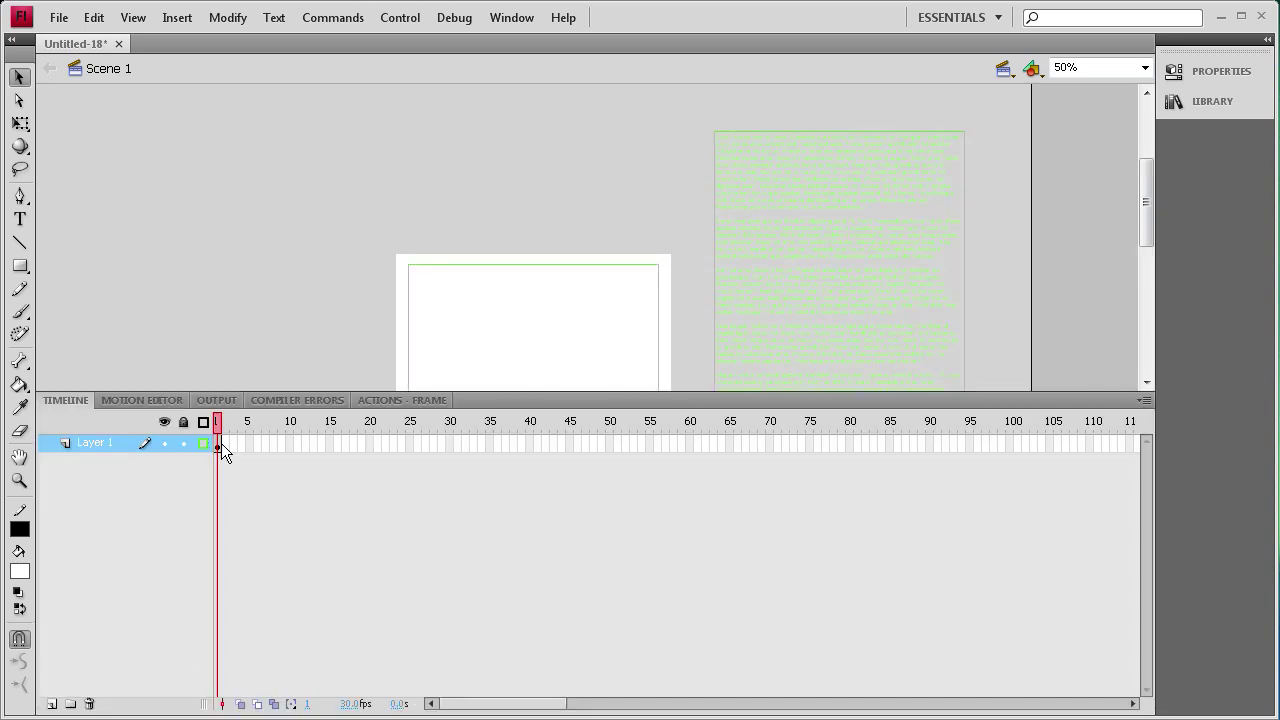
{"action": "left_click", "coordinate": [414, 398]}
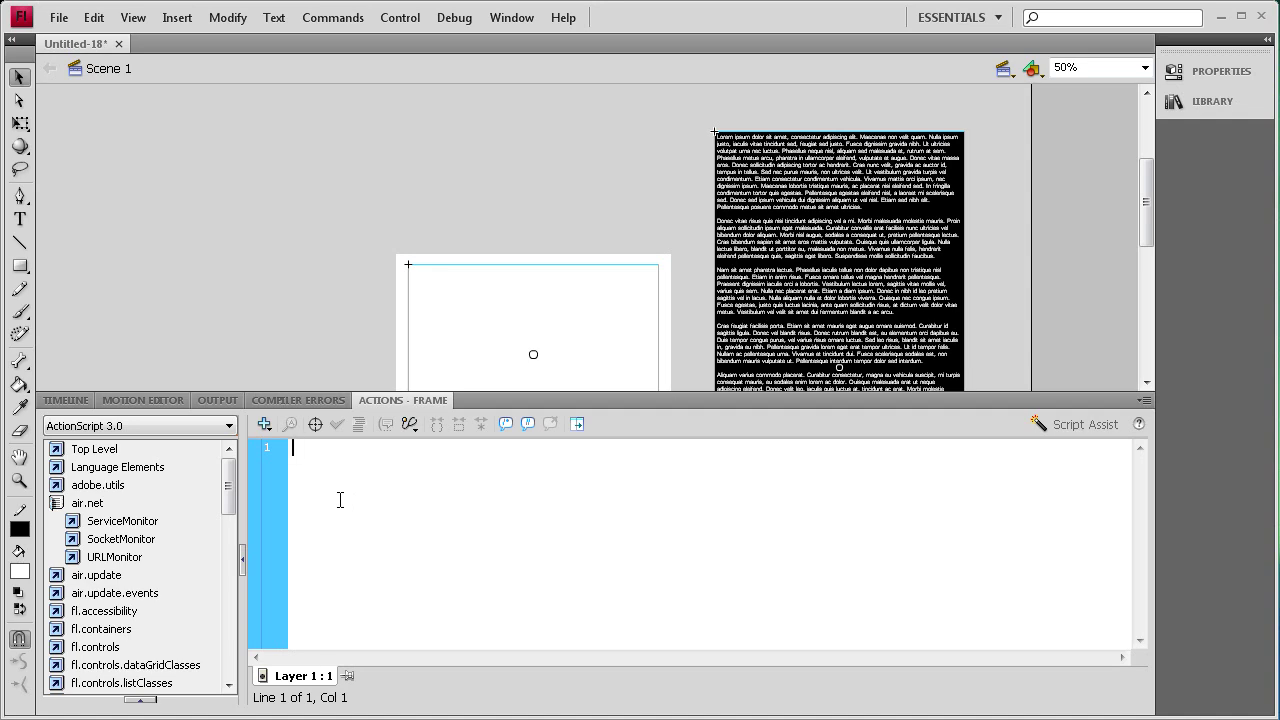
{"action": "type", "text": "spane"}
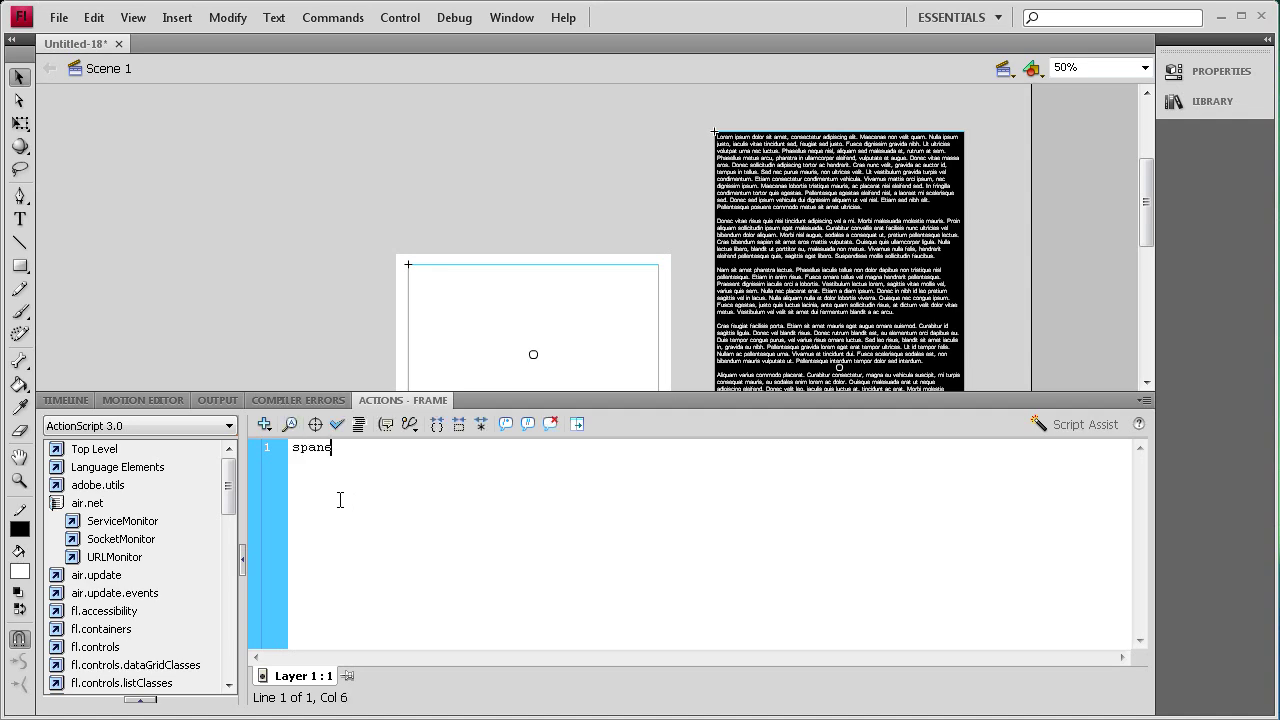
{"action": "type", "text": ".source = mytext;"}
{"action": "left_click", "coordinate": [400, 17]}
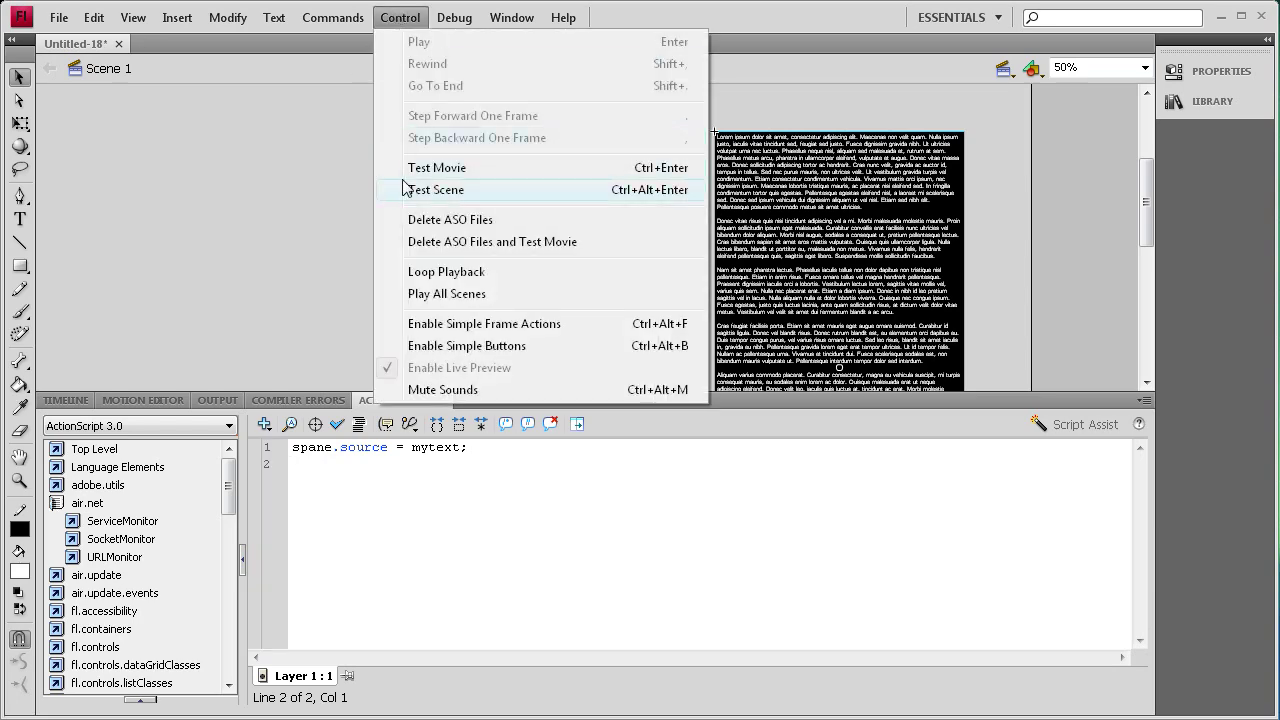
{"action": "left_click", "coordinate": [405, 173]}
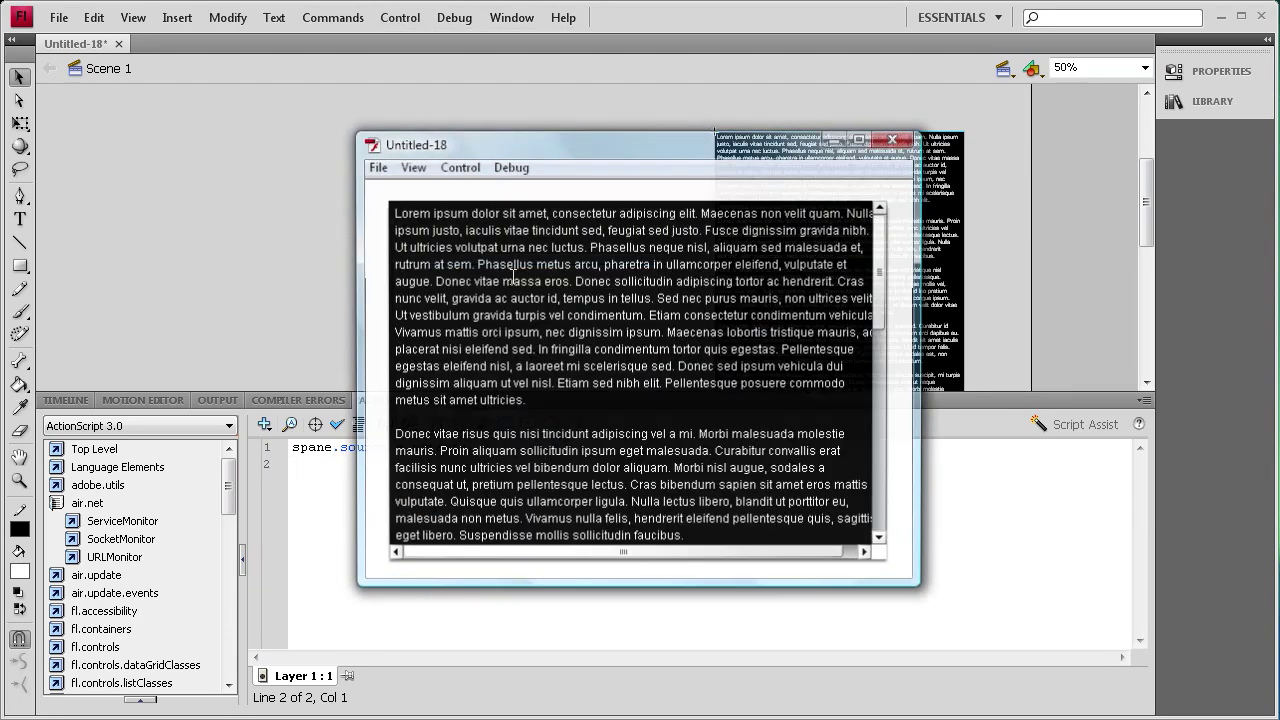
{"action": "left_click_drag", "start_coordinate": [883, 258], "coordinate": [877, 494]}
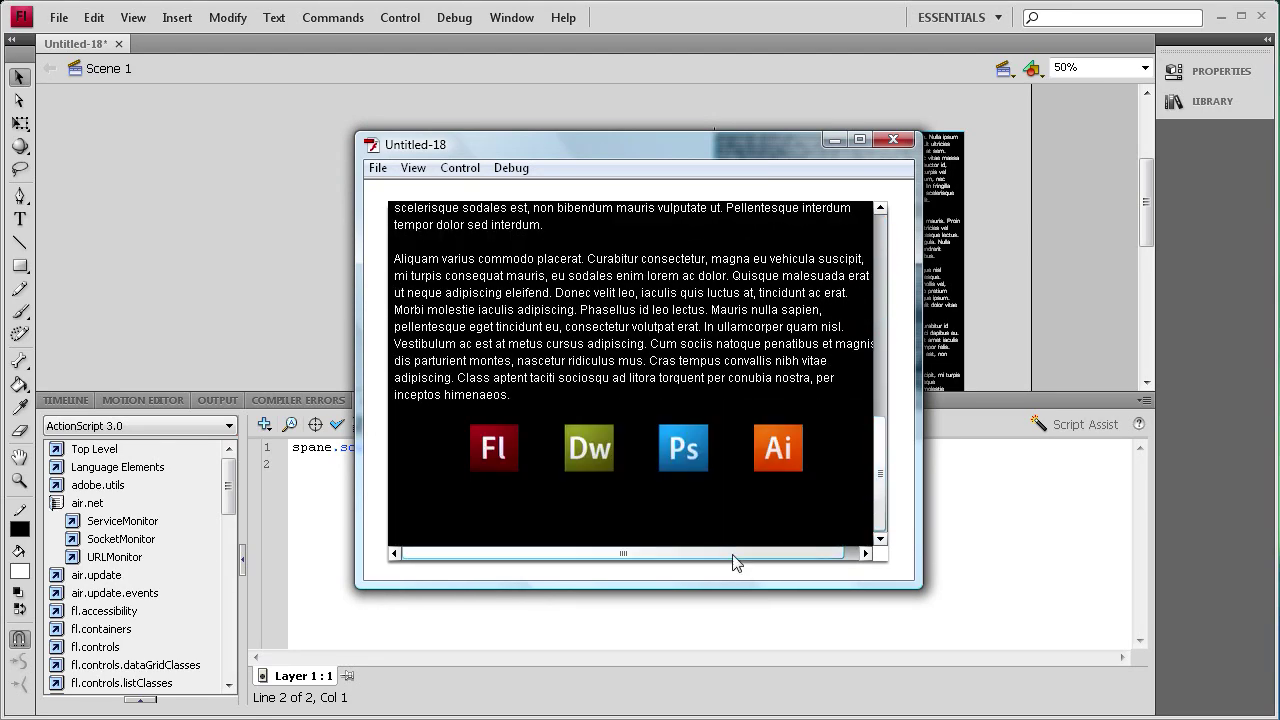
{"action": "left_click_drag", "start_coordinate": [734, 560], "coordinate": [673, 573]}
{"action": "left_click_drag", "start_coordinate": [881, 472], "coordinate": [878, 207]}
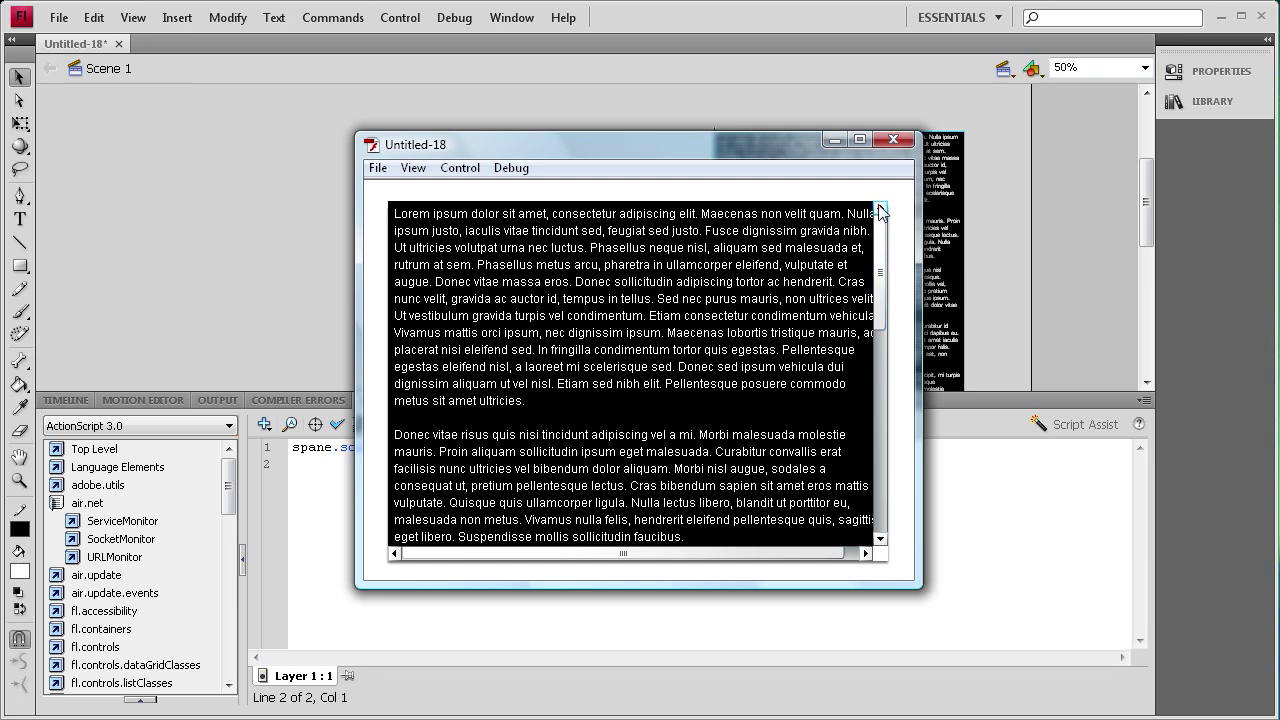
{"action": "mouse_move", "coordinate": [880, 212]}
{"action": "left_mouse_down"}
{"action": "mouse_move", "coordinate": [891, 506]}
{"action": "mouse_move", "coordinate": [878, 228]}
{"action": "left_mouse_up"}
{"action": "left_click_drag", "start_coordinate": [634, 553], "coordinate": [591, 555]}
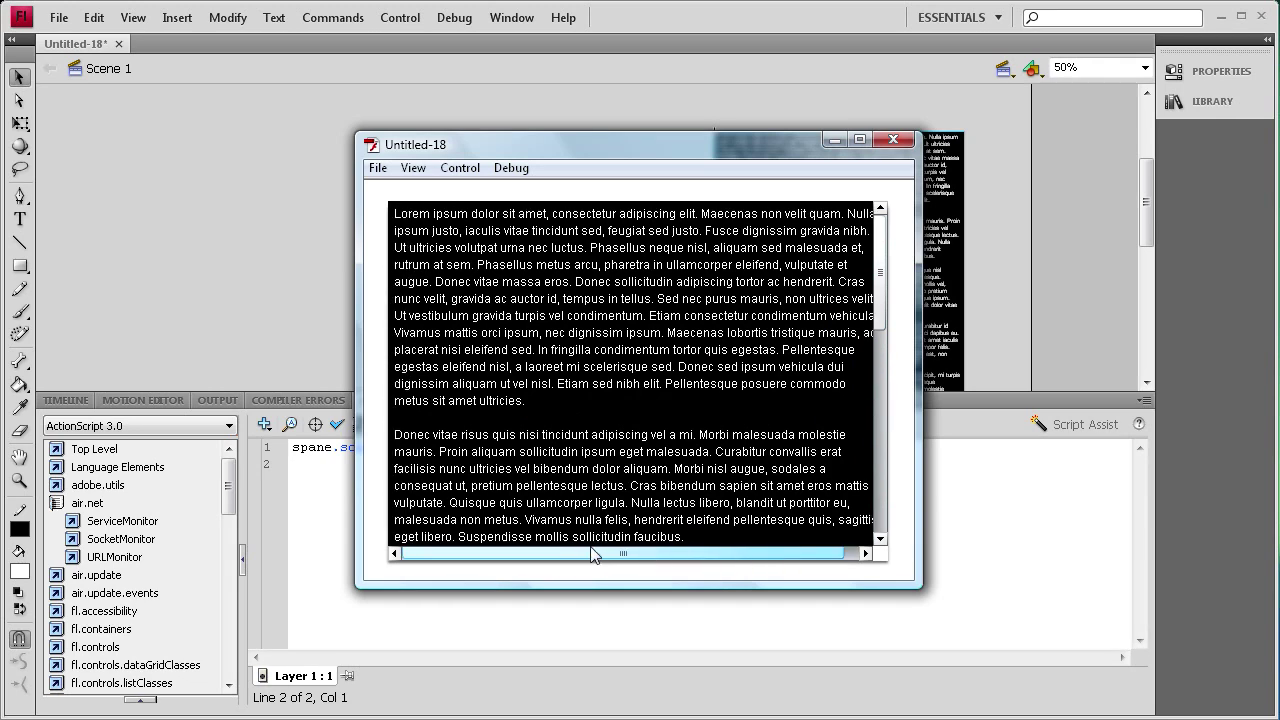
{"action": "left_click", "coordinate": [890, 140]}
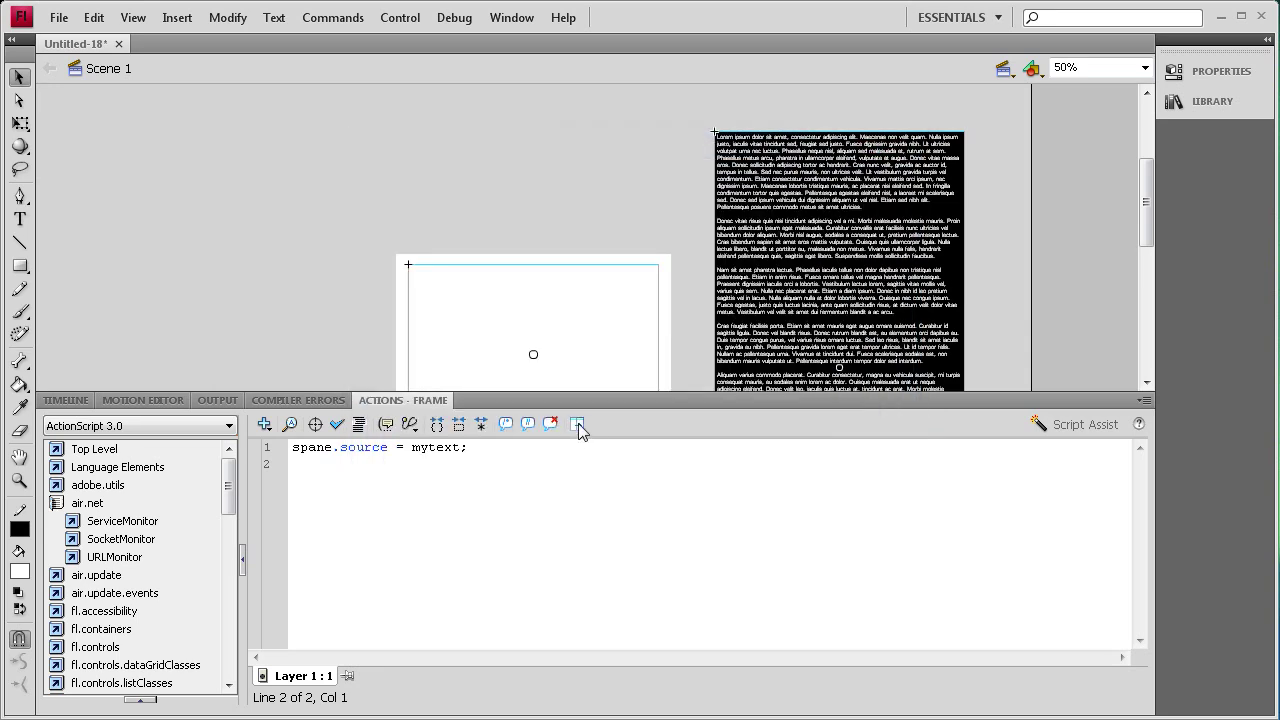
- Add spane.setSize(516, 360); as line 2 of the frame script to size the ScrollPane
{"action": "left_click", "coordinate": [470, 460]}
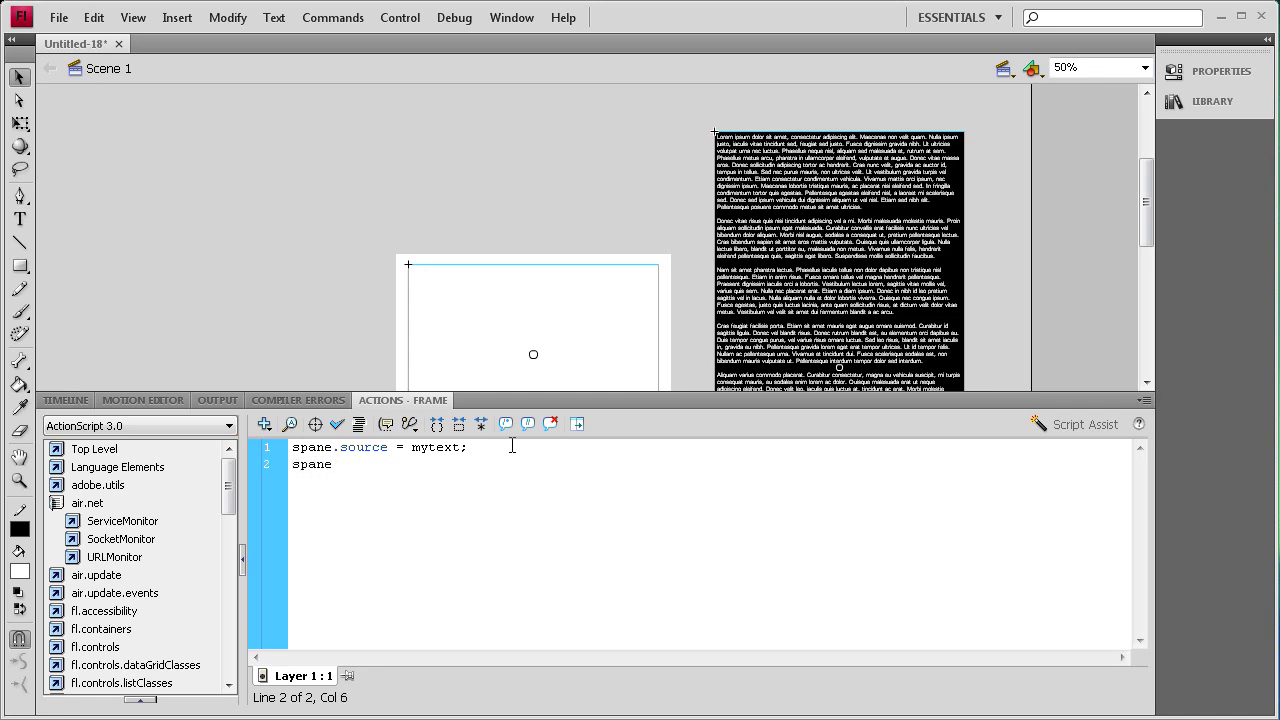
{"action": "type", "text": "etSize(516"}
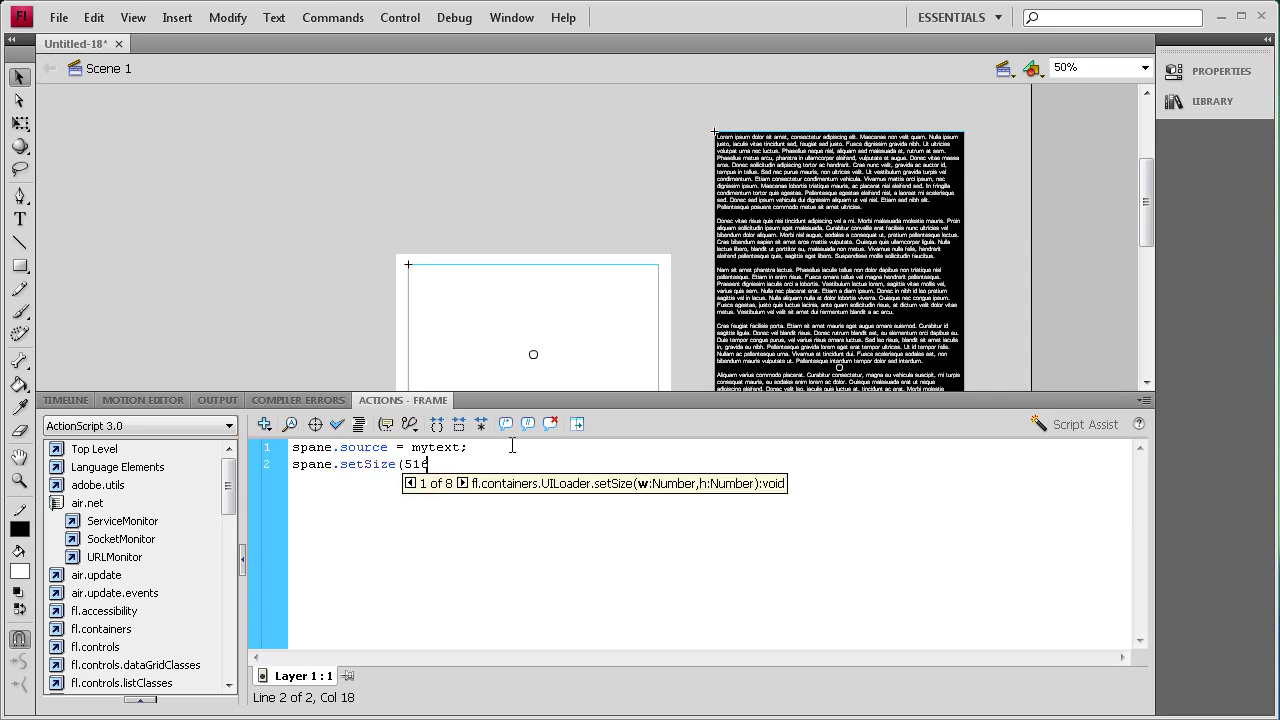
{"action": "type", "text": ","}
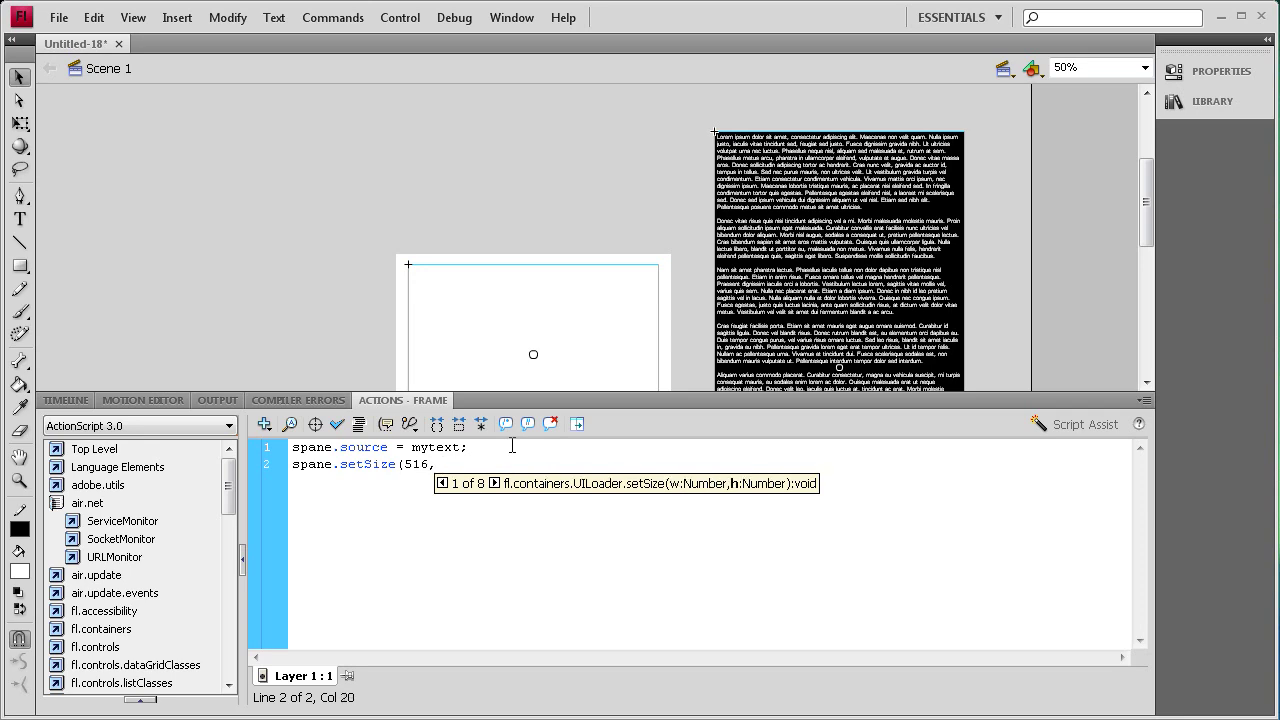
{"action": "type", "text": " 360)"}
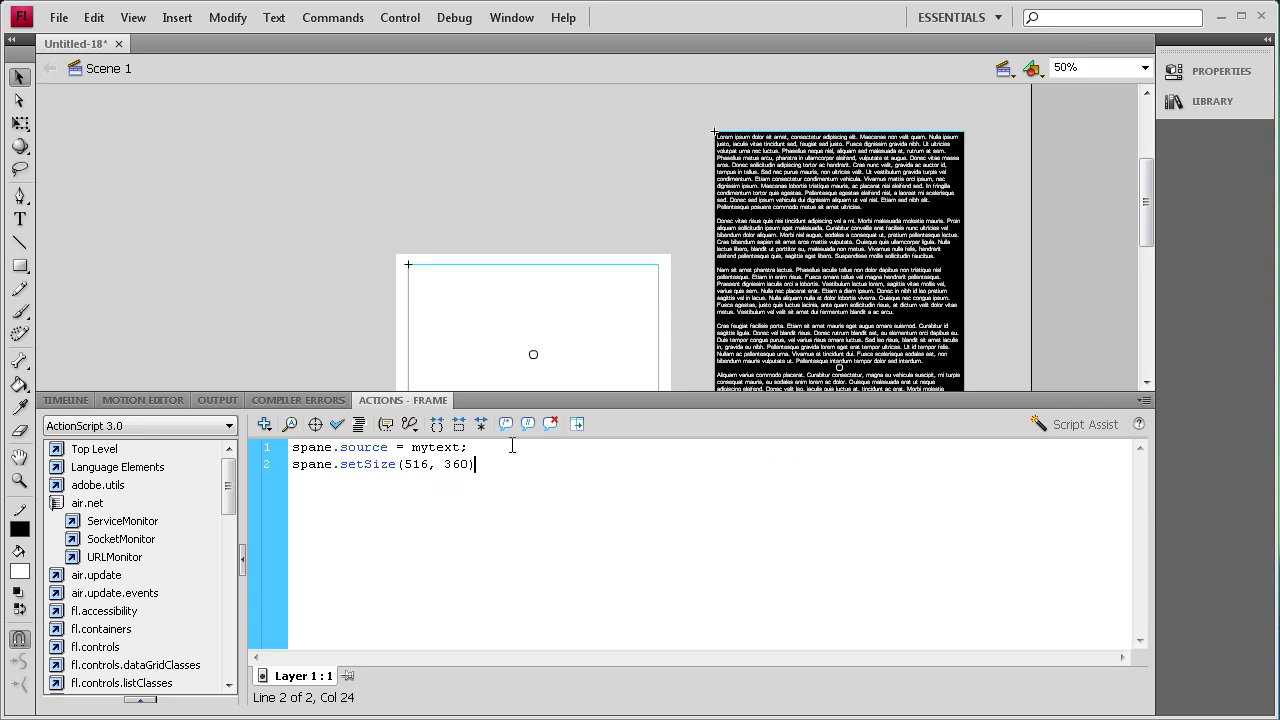
{"action": "type", "text": ";"}
{"action": "left_click", "coordinate": [400, 18]}
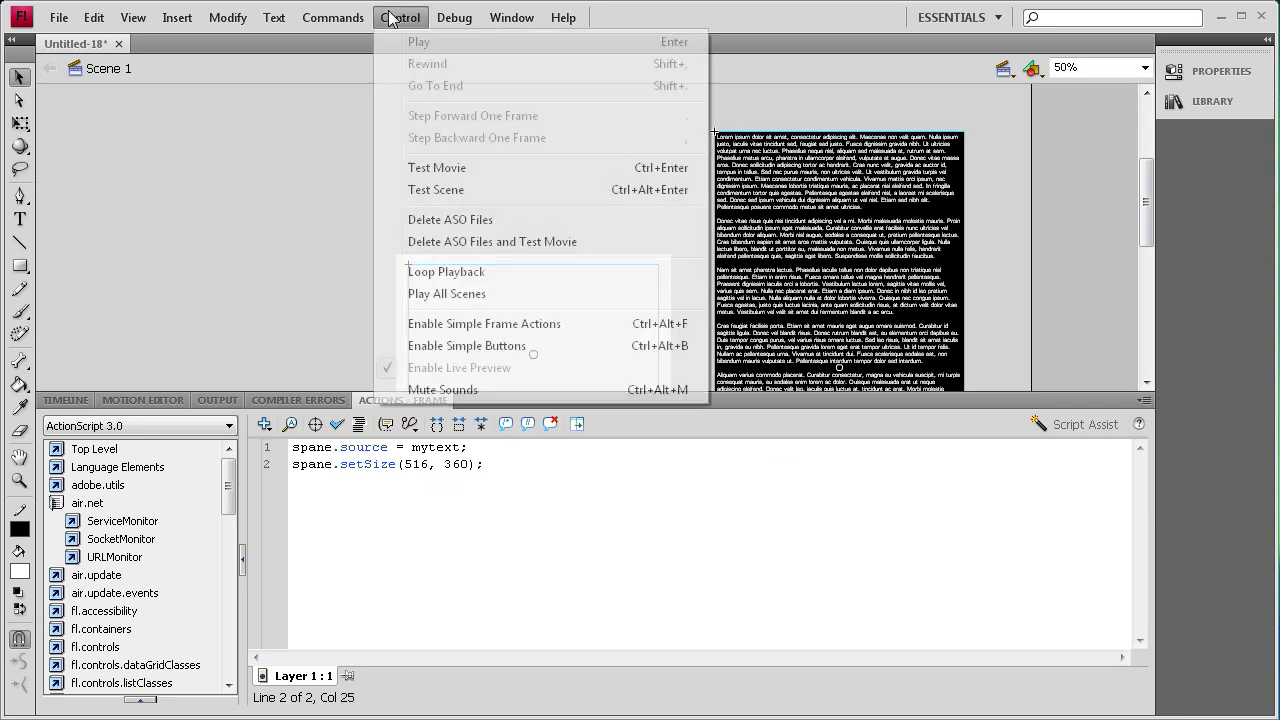
{"action": "left_click", "coordinate": [446, 167]}
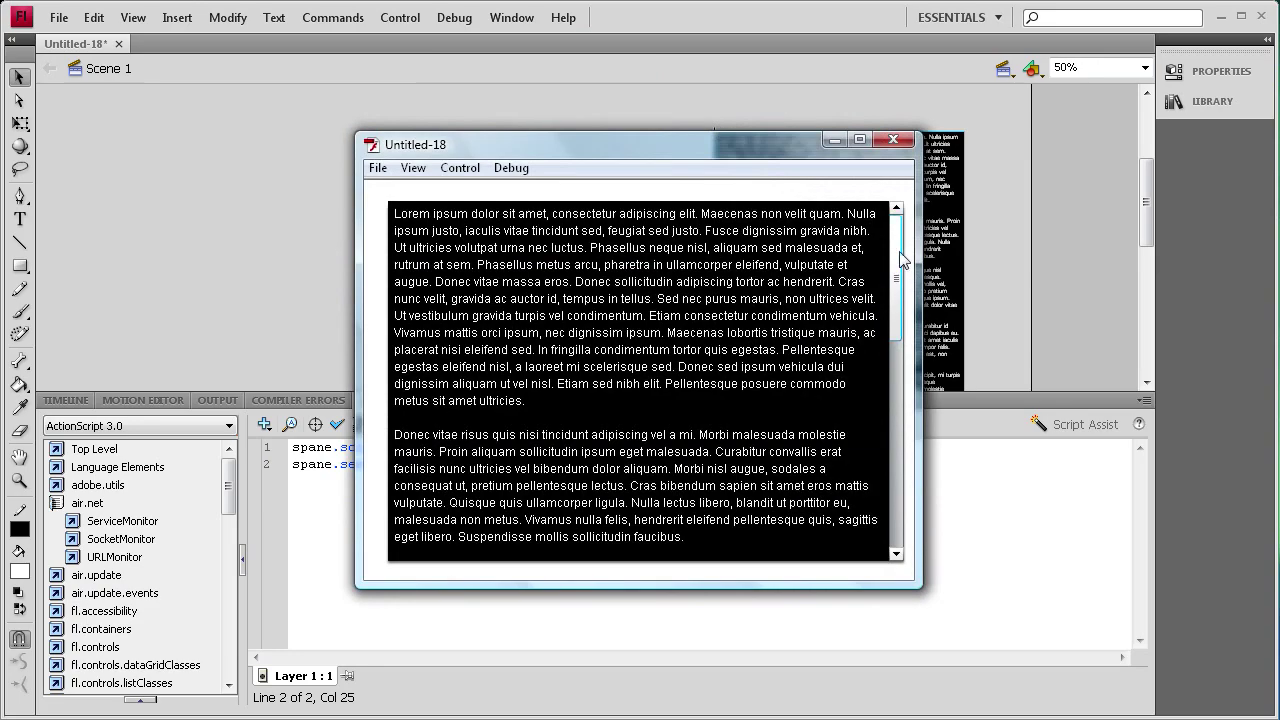
{"action": "mouse_move", "coordinate": [895, 237]}
{"action": "left_mouse_down"}
{"action": "mouse_move", "coordinate": [896, 455]}
{"action": "mouse_move", "coordinate": [897, 228]}
{"action": "left_mouse_up"}
{"action": "scroll", "coordinate": [898, 283], "scroll_direction": "down", "scroll_amount": 1}
{"action": "left_click_drag", "start_coordinate": [898, 283], "coordinate": [881, 232]}
{"action": "left_click", "coordinate": [896, 458]}
{"action": "left_click_drag", "start_coordinate": [897, 330], "coordinate": [901, 222]}
{"action": "left_click", "coordinate": [896, 145]}
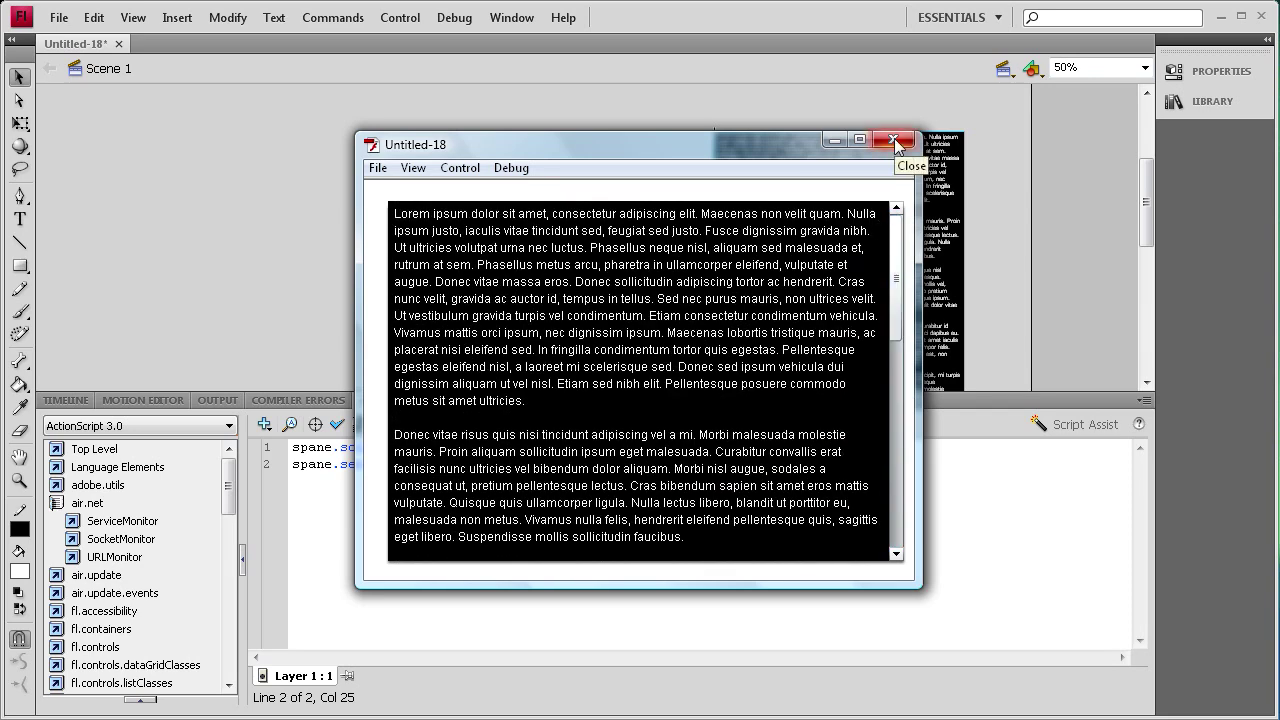
{"action": "left_click", "coordinate": [896, 145]}
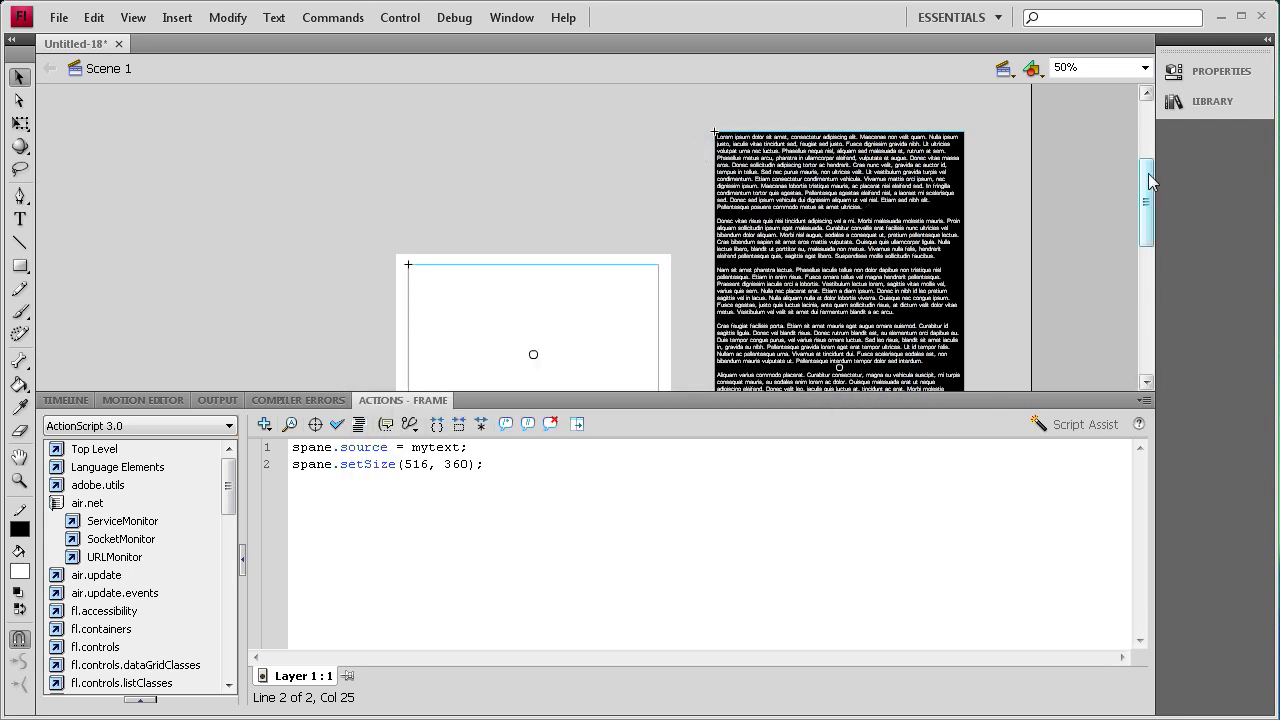
- Delete the black mytext text block from the stage
{"action": "left_click_drag", "start_coordinate": [1148, 173], "coordinate": [1149, 191]}
{"action": "scroll", "coordinate": [1149, 191], "scroll_direction": "up", "scroll_amount": 2}
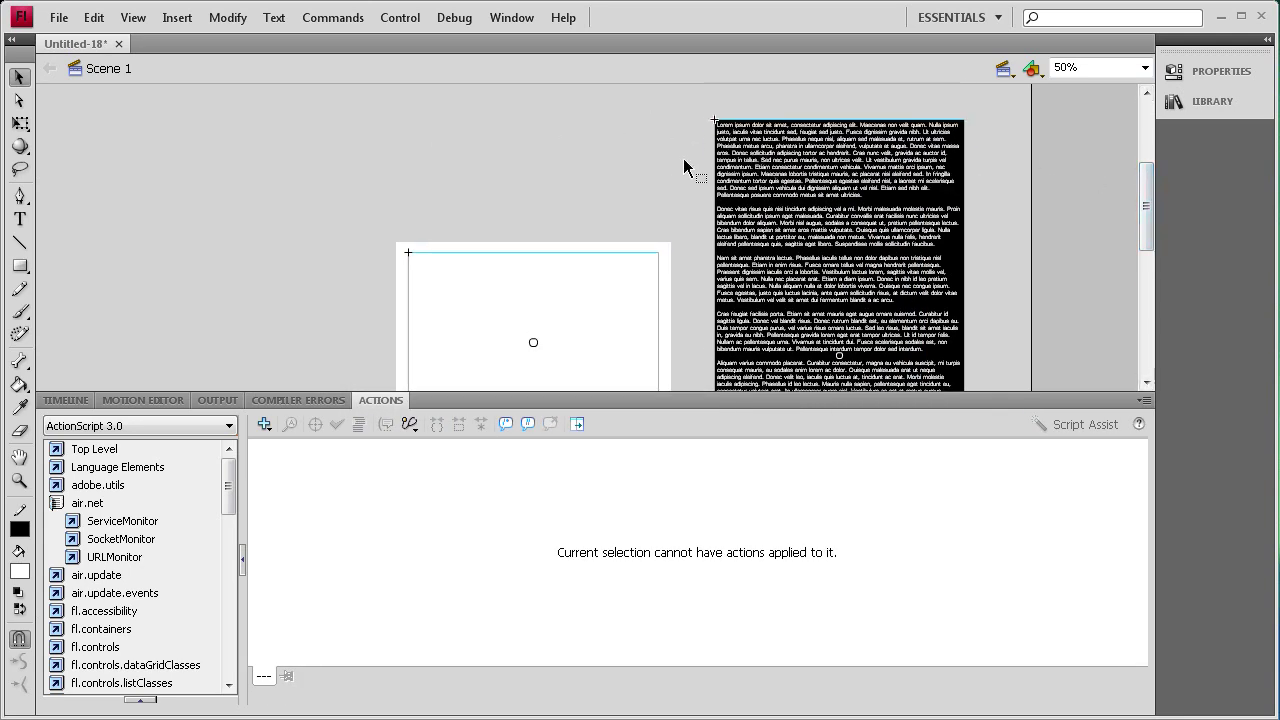
{"action": "left_click", "coordinate": [805, 170]}
{"action": "key", "text": "Delete"}
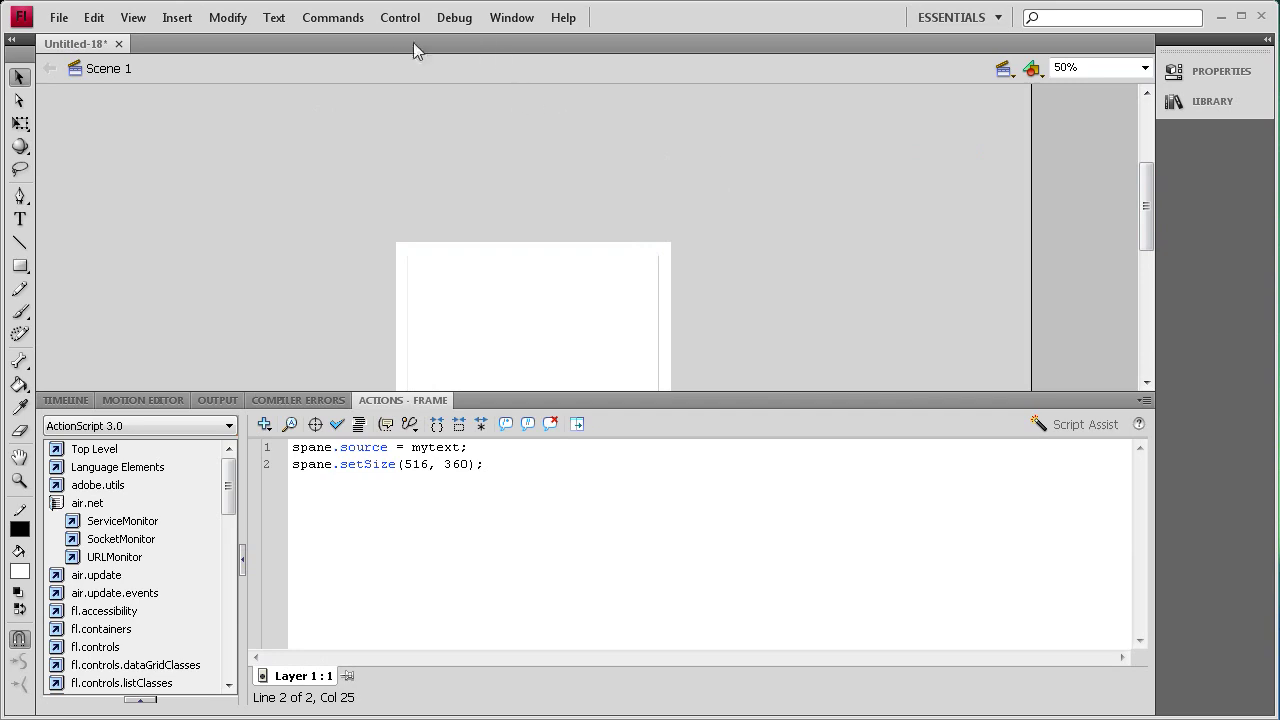
- Test the movie, see error 1120 for spane.source = mytext, and return to the Timeline
{"action": "left_click", "coordinate": [400, 17]}
{"action": "left_click", "coordinate": [429, 169]}
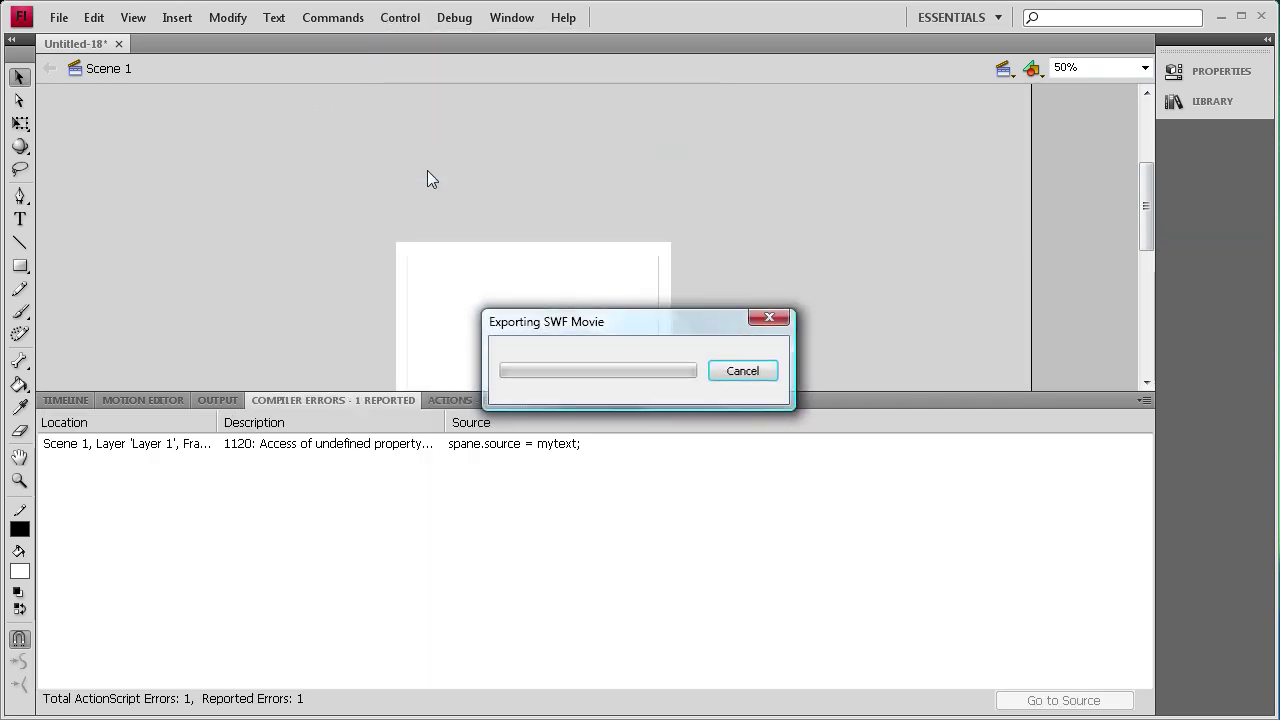
{"action": "left_click", "coordinate": [893, 140]}
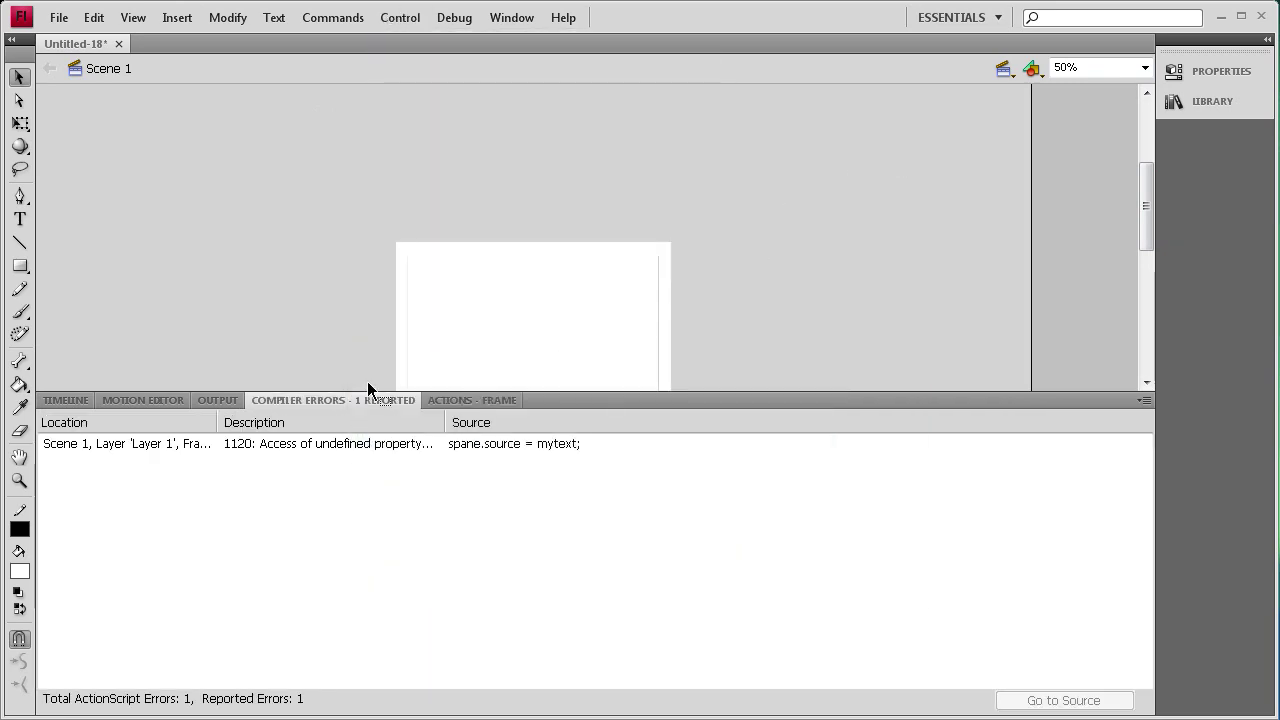
{"action": "left_click", "coordinate": [71, 400]}
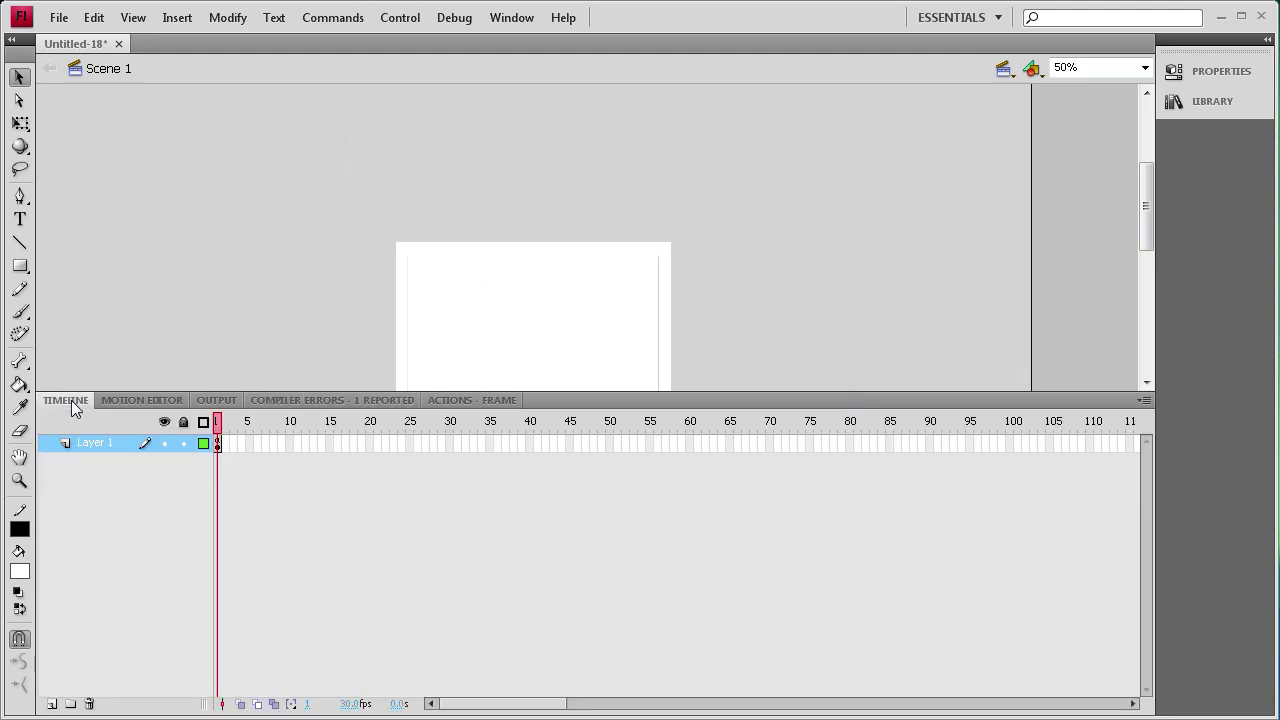
- In the Library, set the mytext symbol to Export for ActionScript as class mytext and accept the class warning
{"action": "left_click", "coordinate": [1180, 100]}
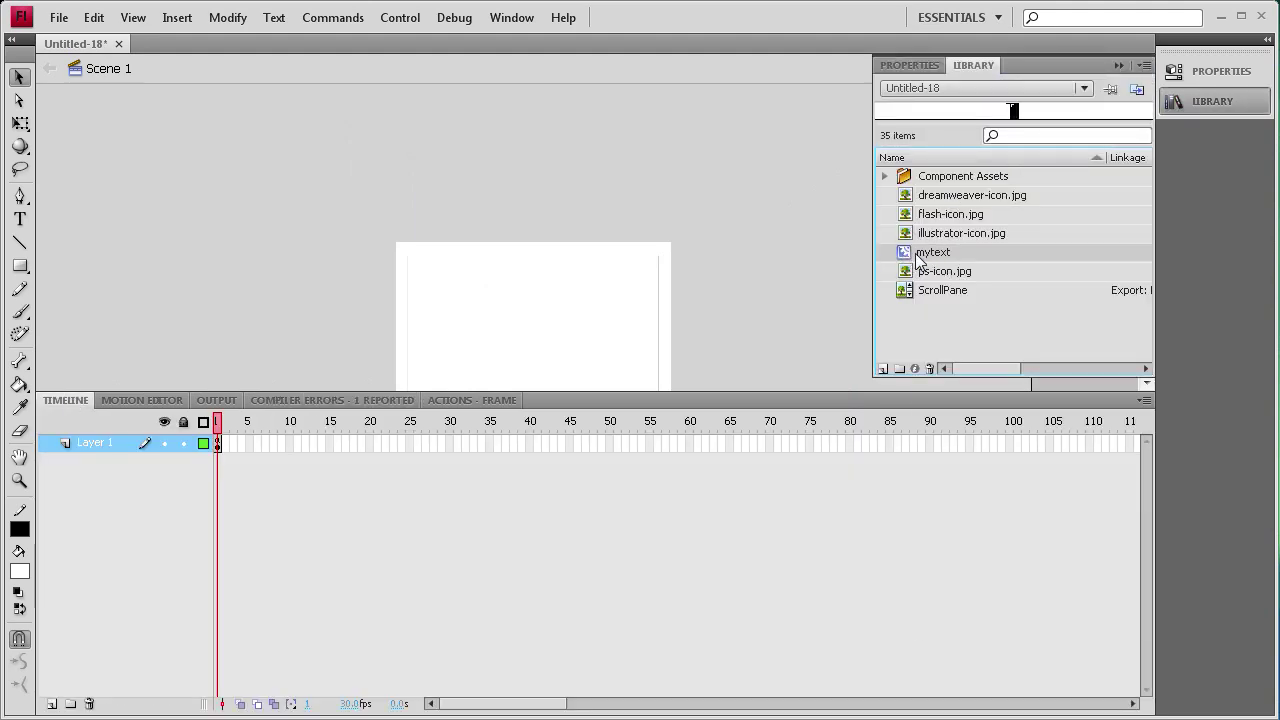
{"action": "right_click", "coordinate": [916, 255]}
{"action": "left_click", "coordinate": [977, 534]}
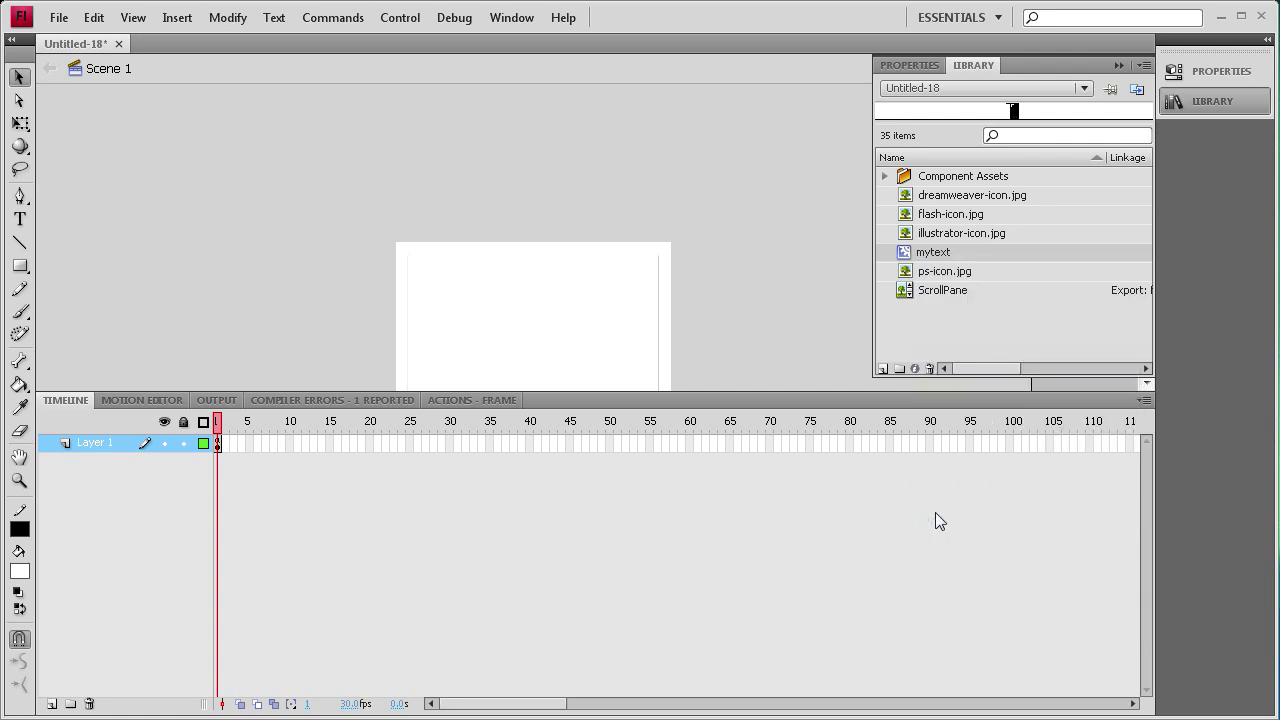
{"action": "left_click", "coordinate": [799, 420]}
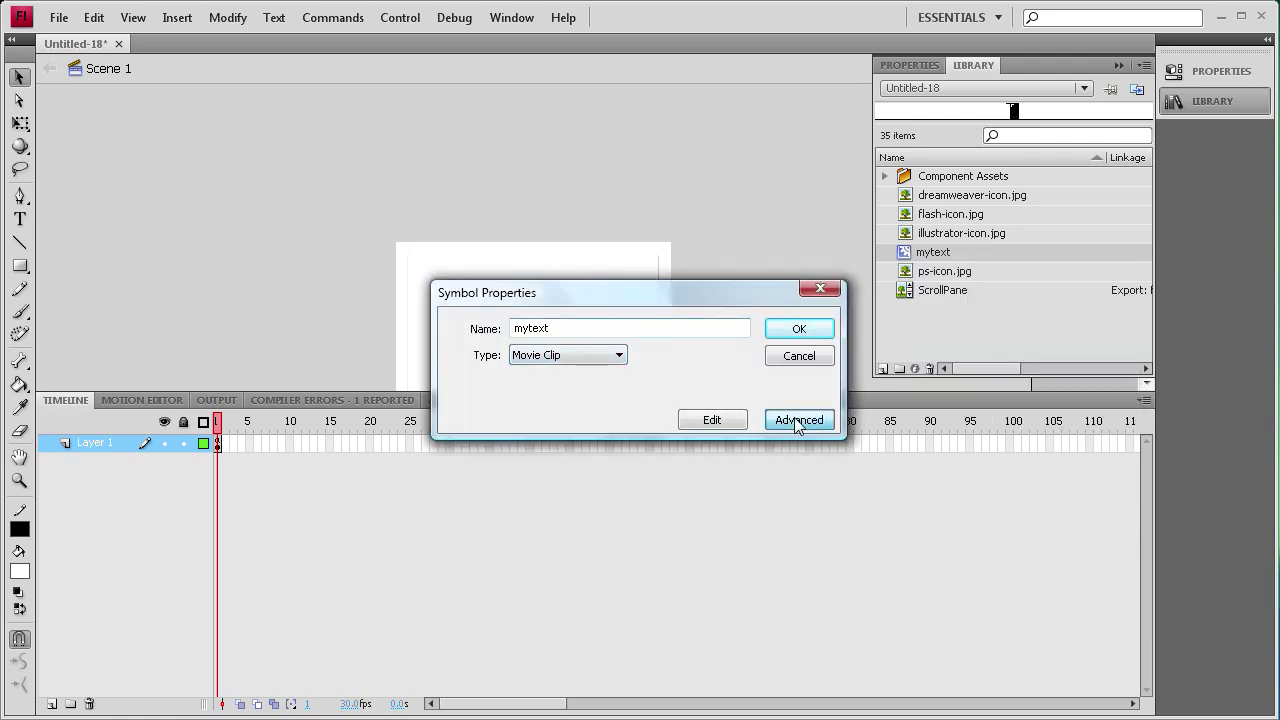
{"action": "left_click_drag", "start_coordinate": [628, 294], "coordinate": [600, 131]}
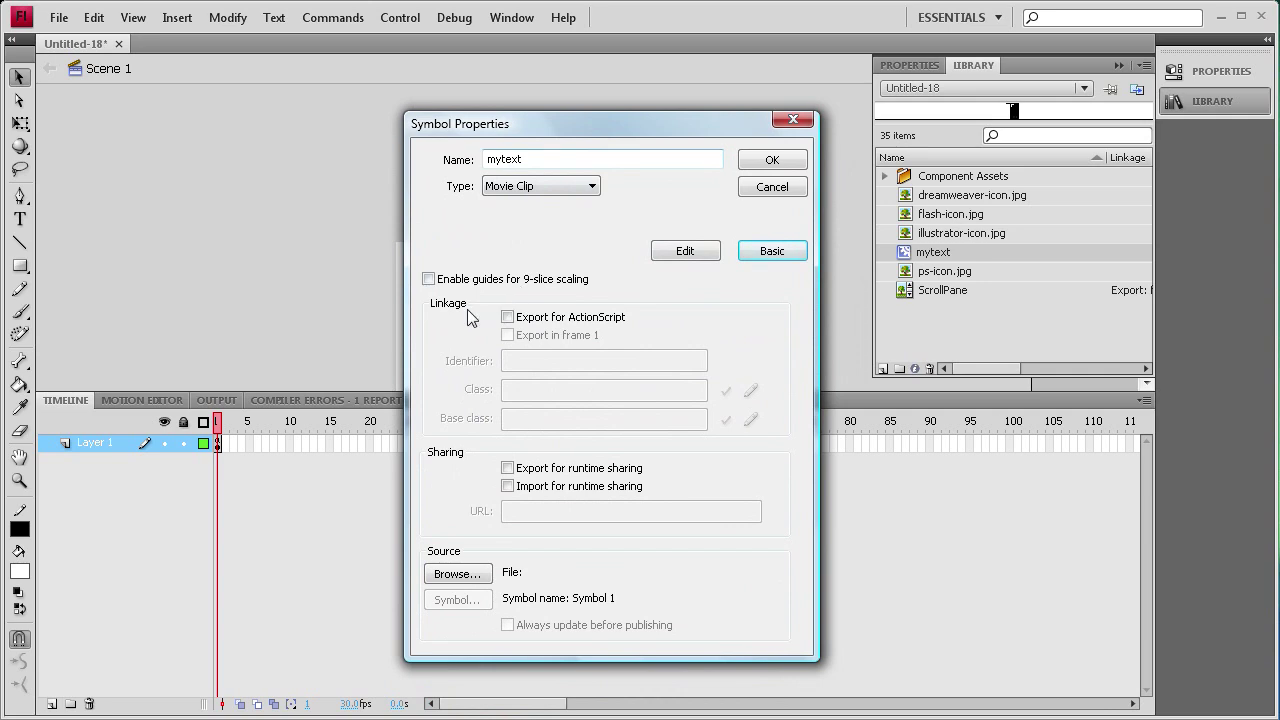
{"action": "left_click", "coordinate": [507, 317]}
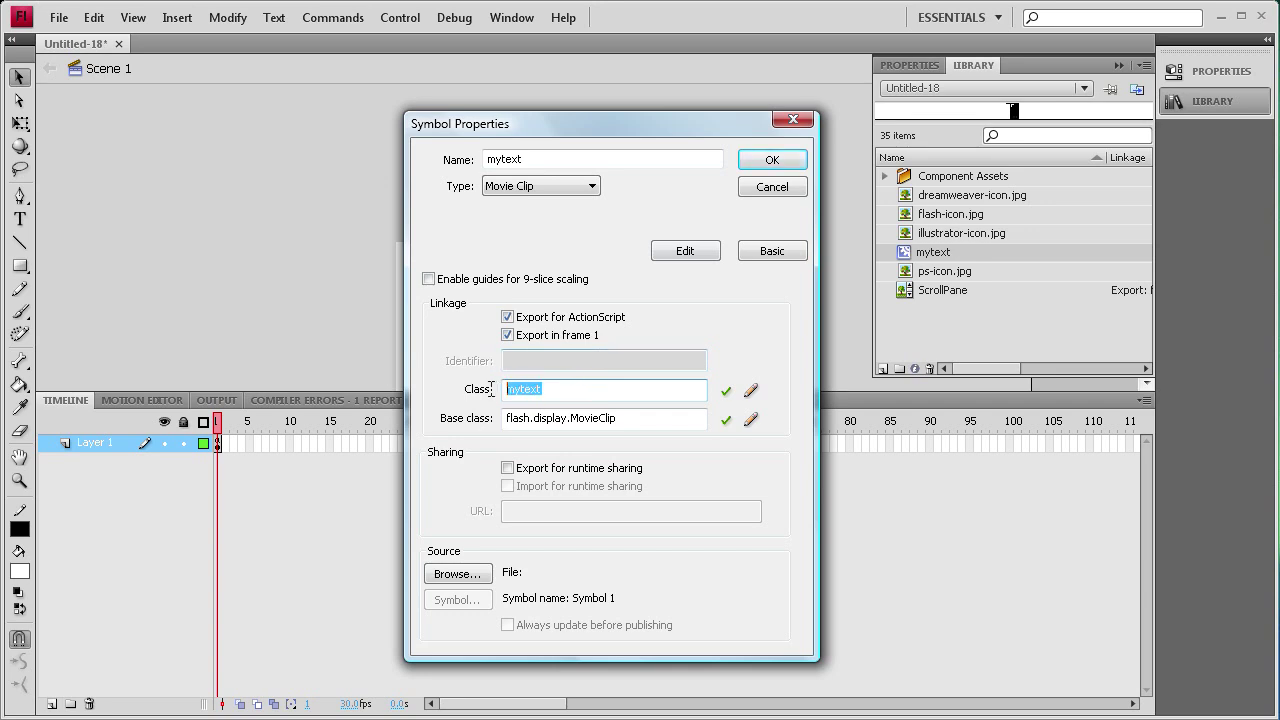
{"action": "left_click", "coordinate": [778, 158]}
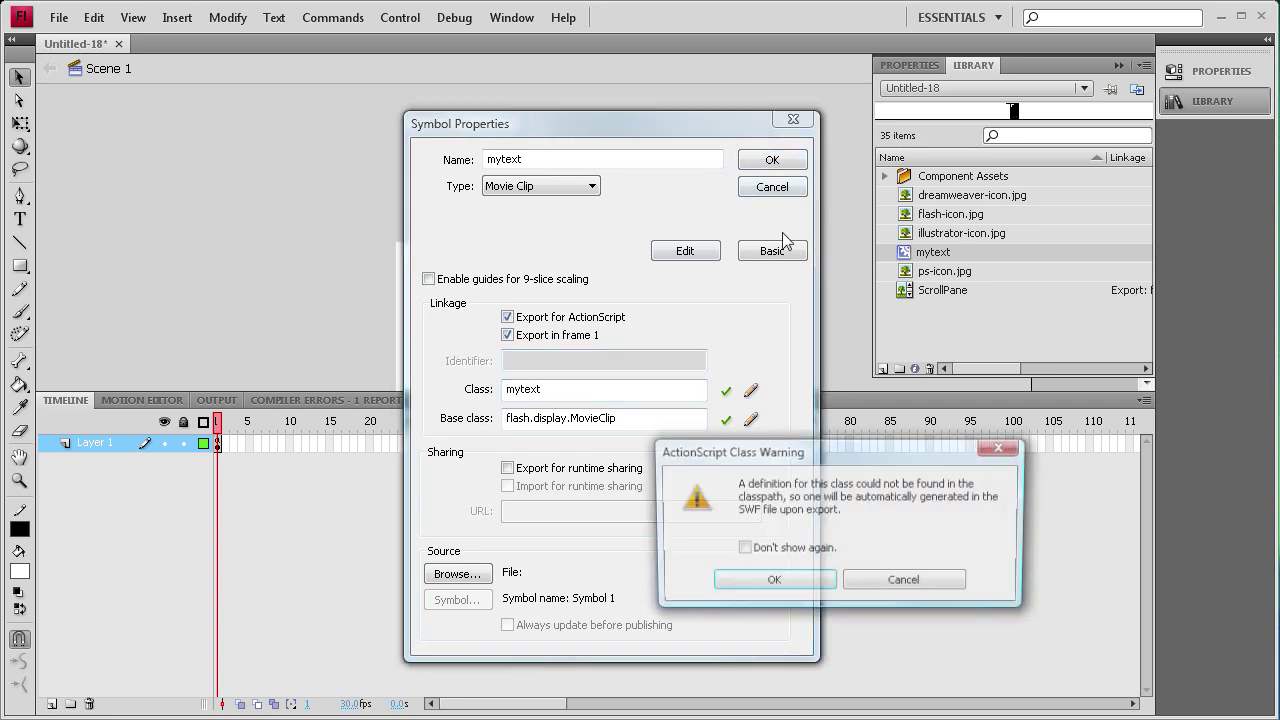
{"action": "left_click", "coordinate": [774, 579]}
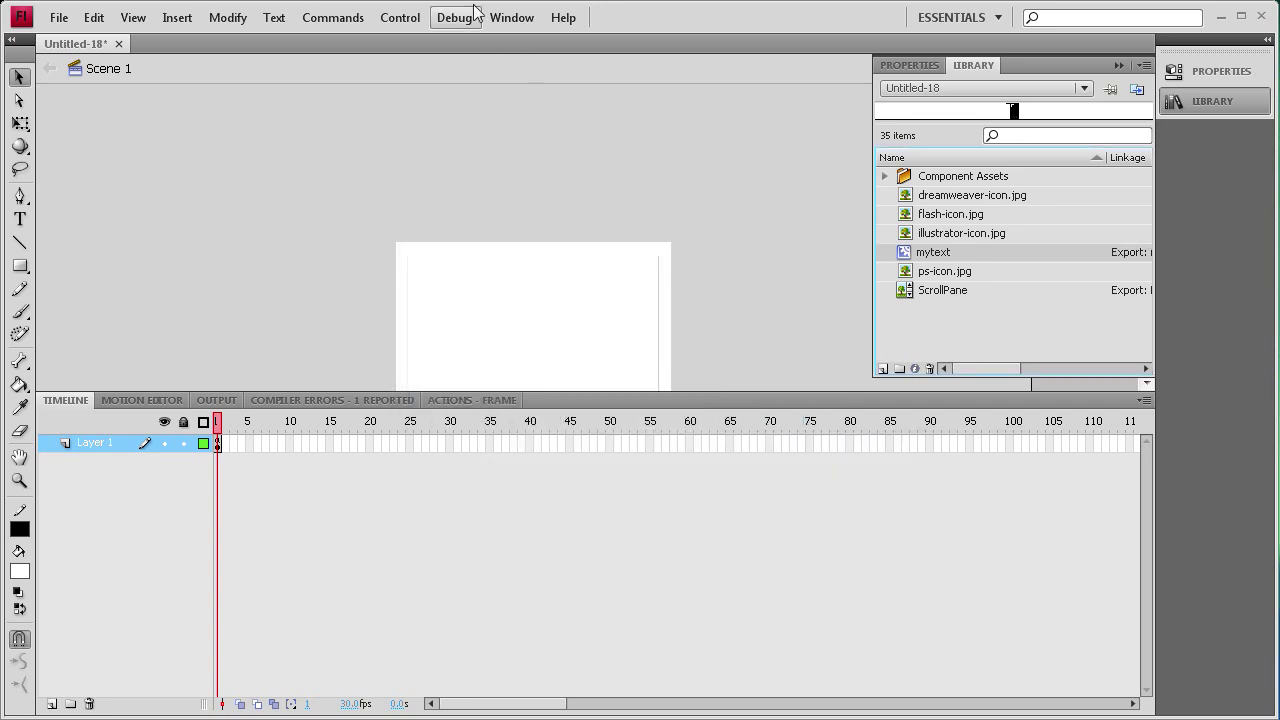
{"action": "left_click", "coordinate": [414, 17]}
- Test the movie and drag the ScrollPane scrollbar through the black text-and-icons panel
{"action": "left_click", "coordinate": [454, 177]}
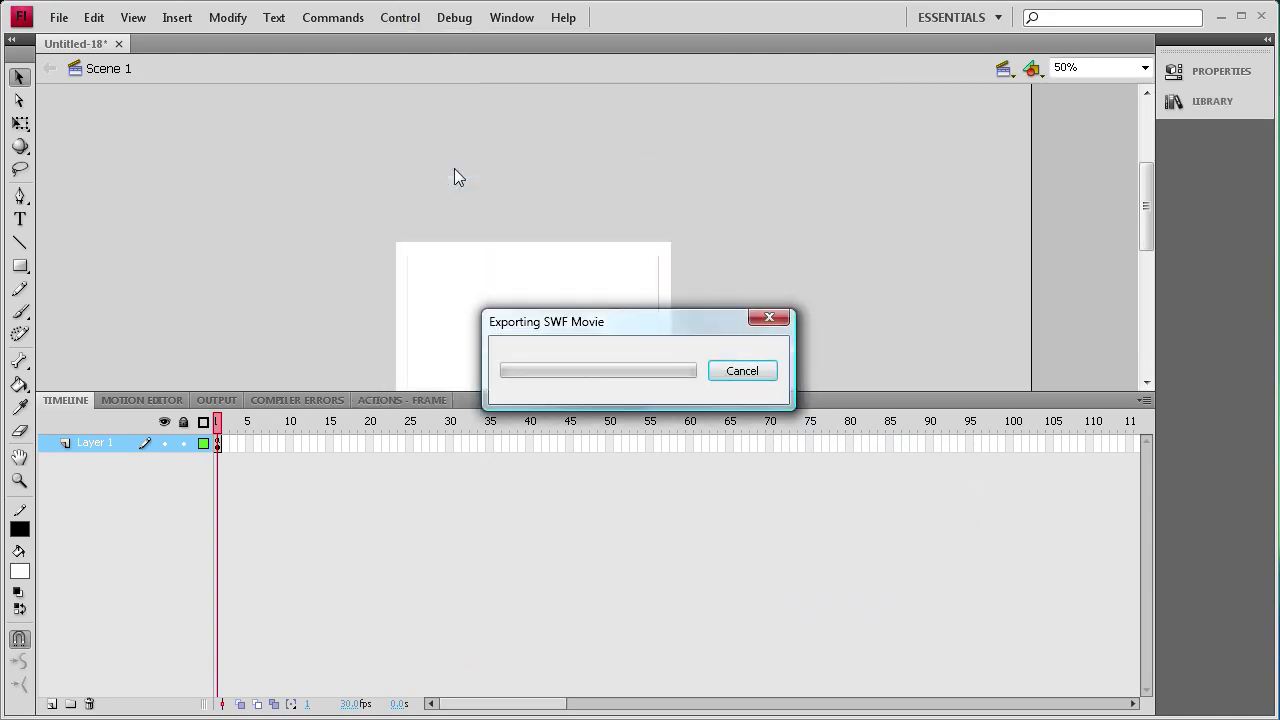
{"action": "left_click_drag", "start_coordinate": [893, 265], "coordinate": [896, 237]}
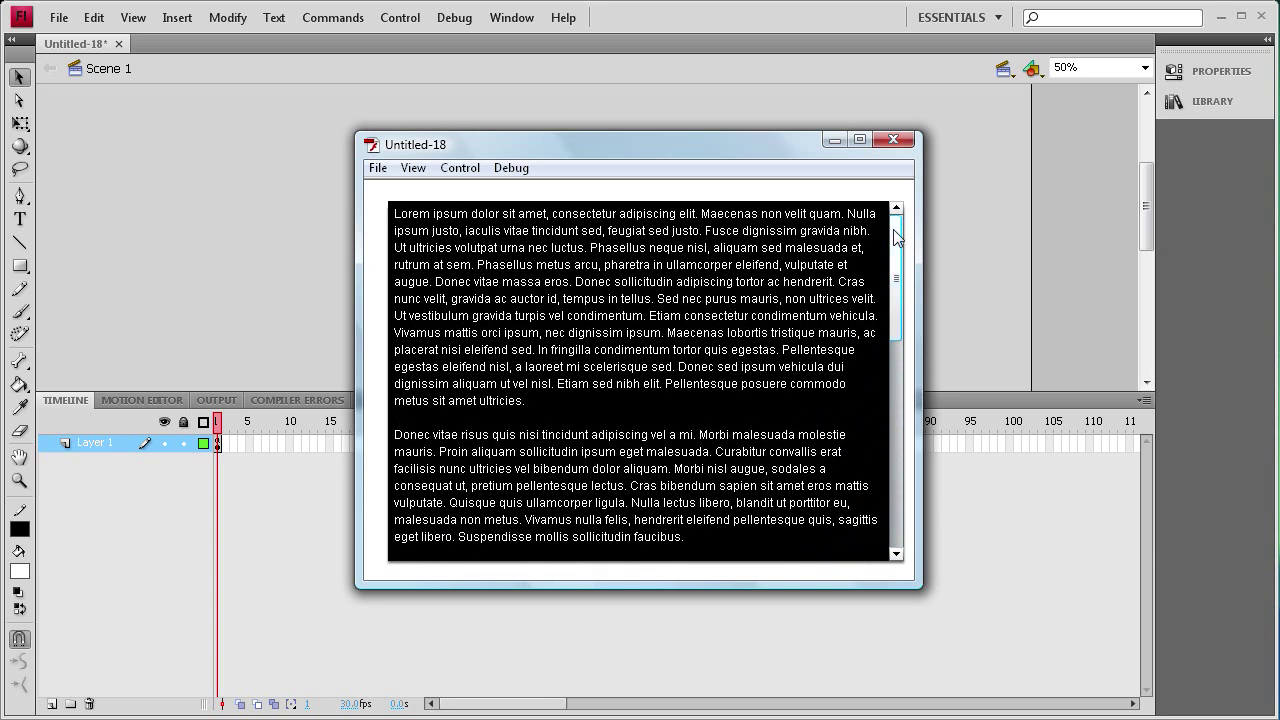